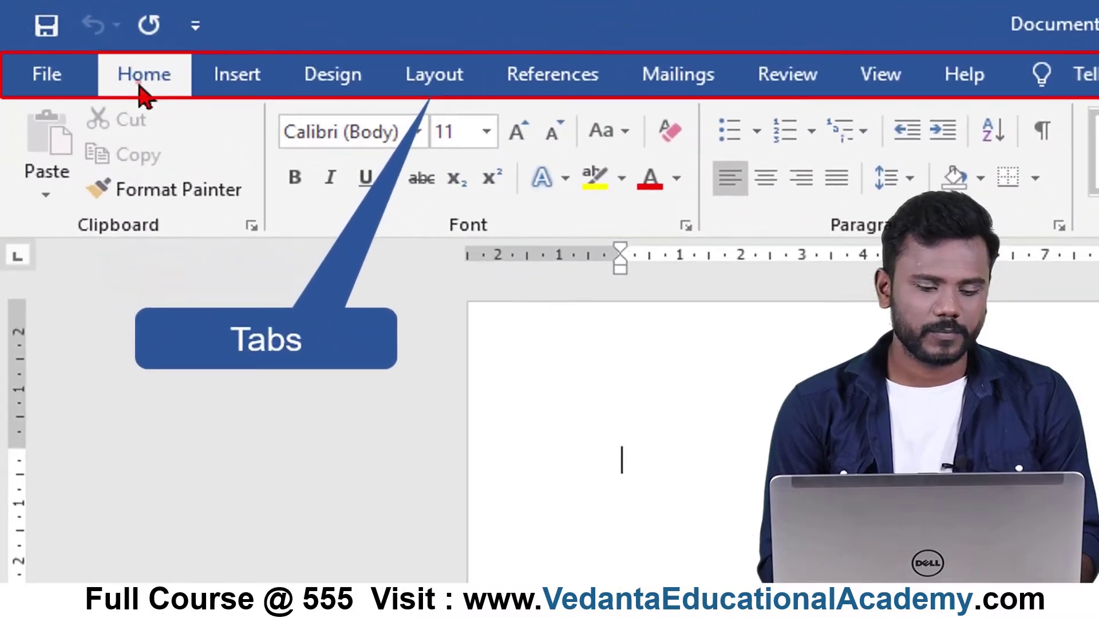
Step: Browse the Insert, Layout and References ribbon tabs, then return to Home
click(69, 45)
click(217, 92)
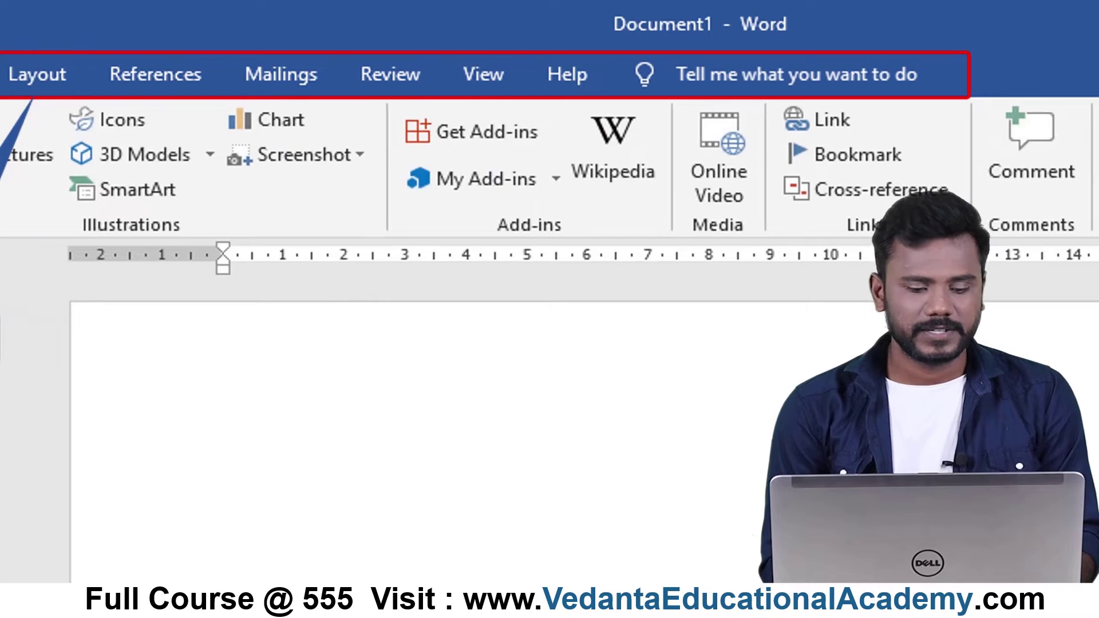
click(15, 77)
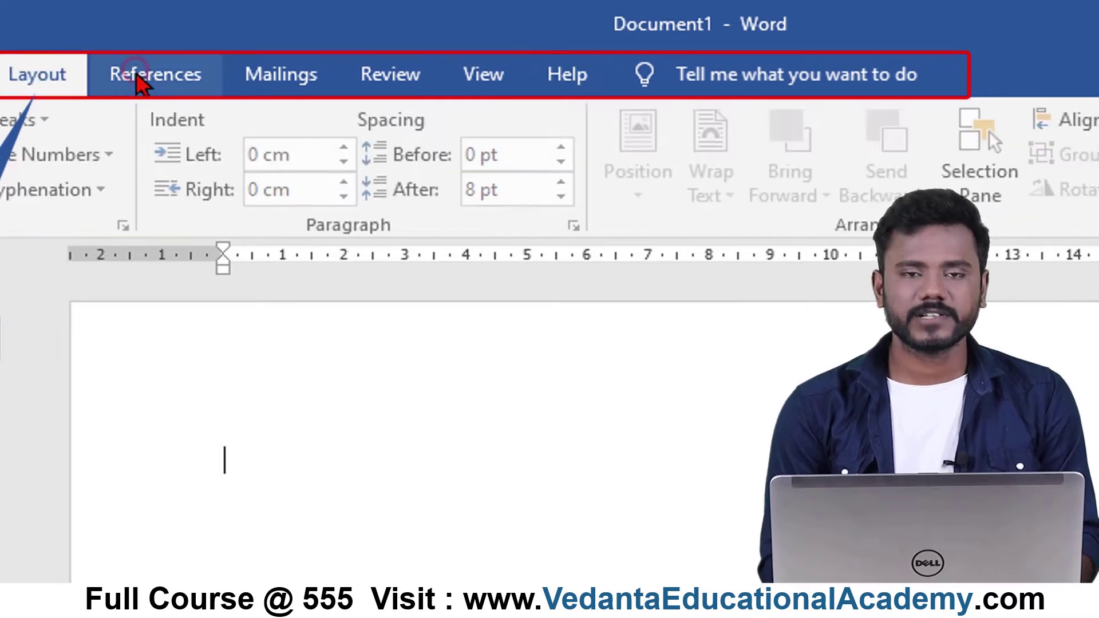
click(137, 83)
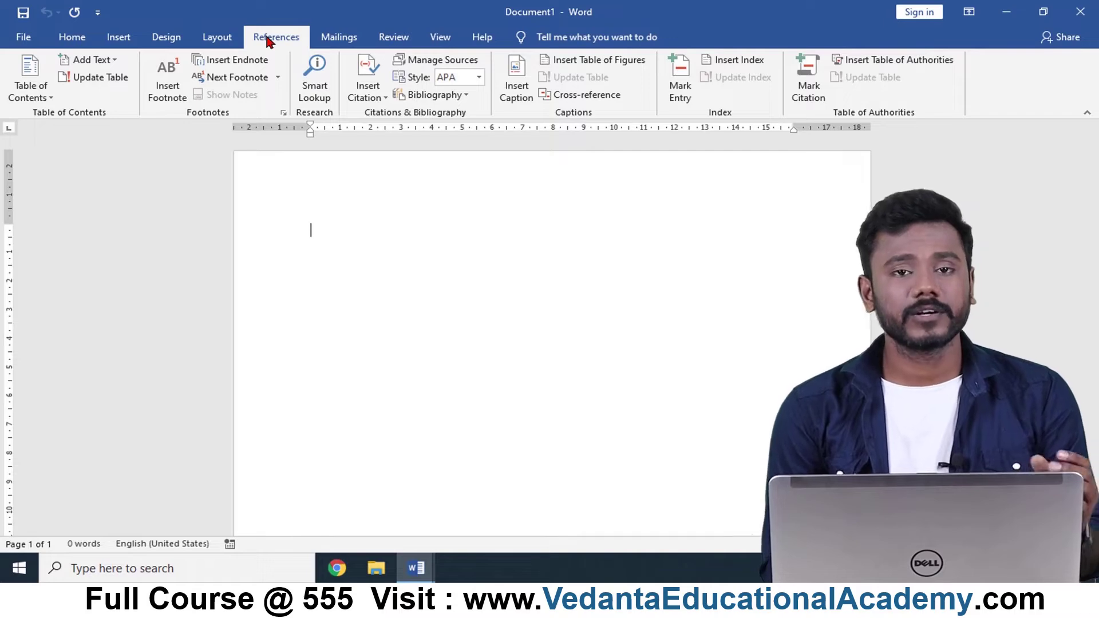
click(81, 38)
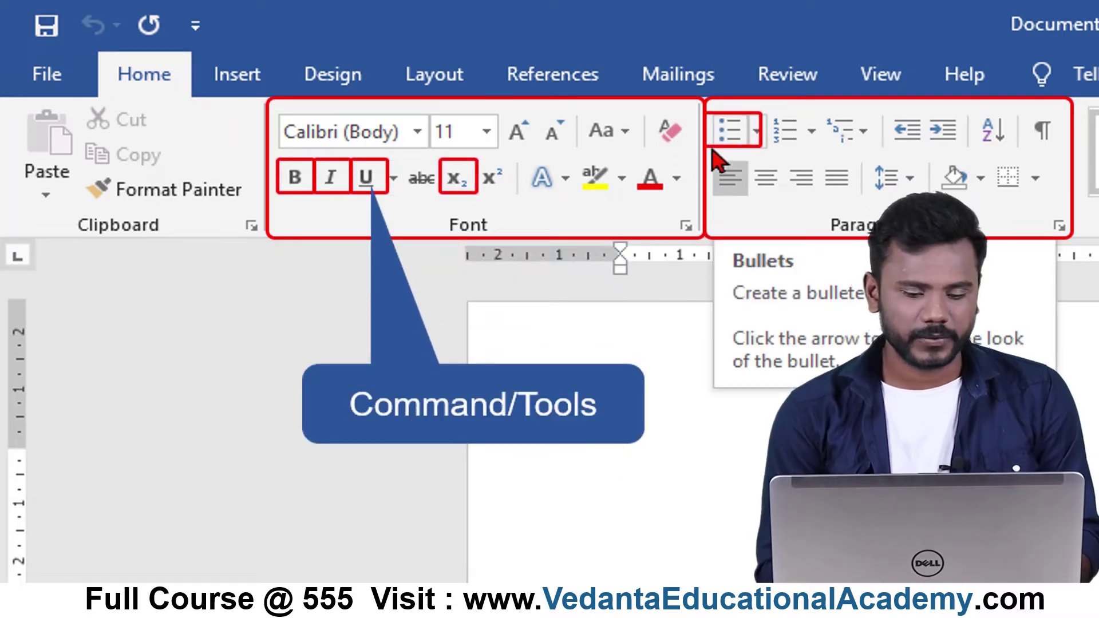
Step: Cycle again through the Insert, Home, Design and Layout tabs, ending on Home
click(267, 87)
click(175, 80)
click(245, 84)
click(335, 77)
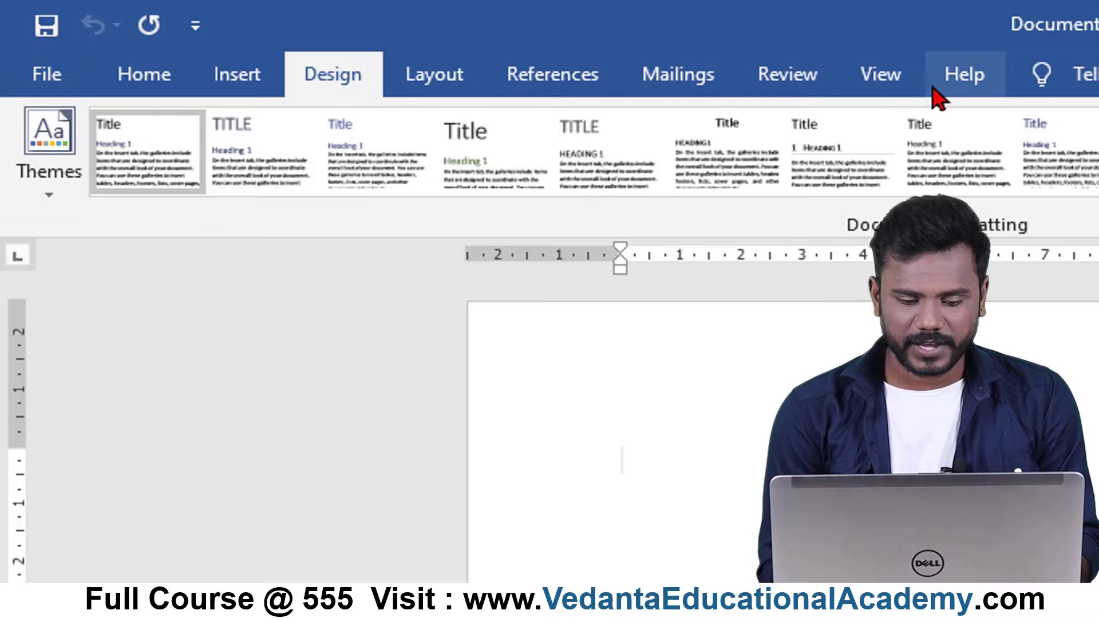
click(458, 84)
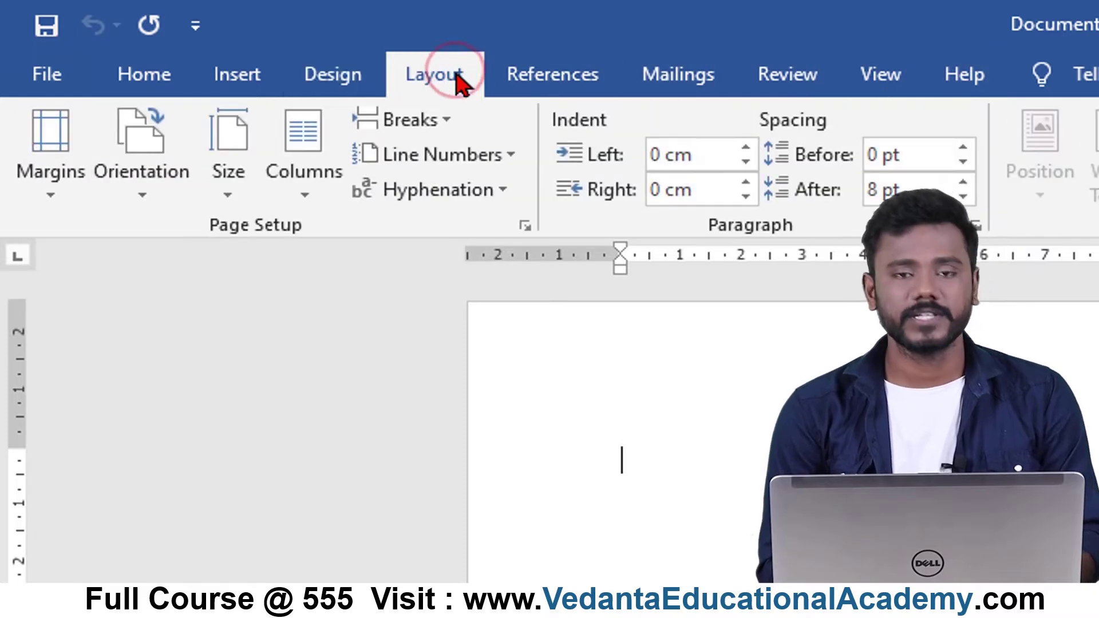
click(262, 83)
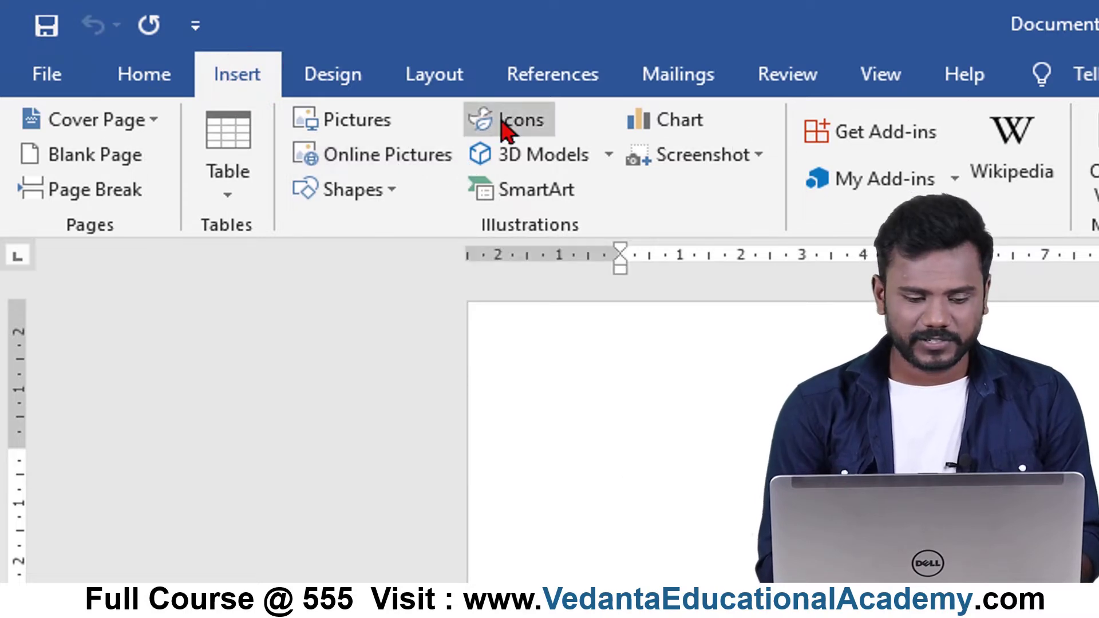
click(144, 73)
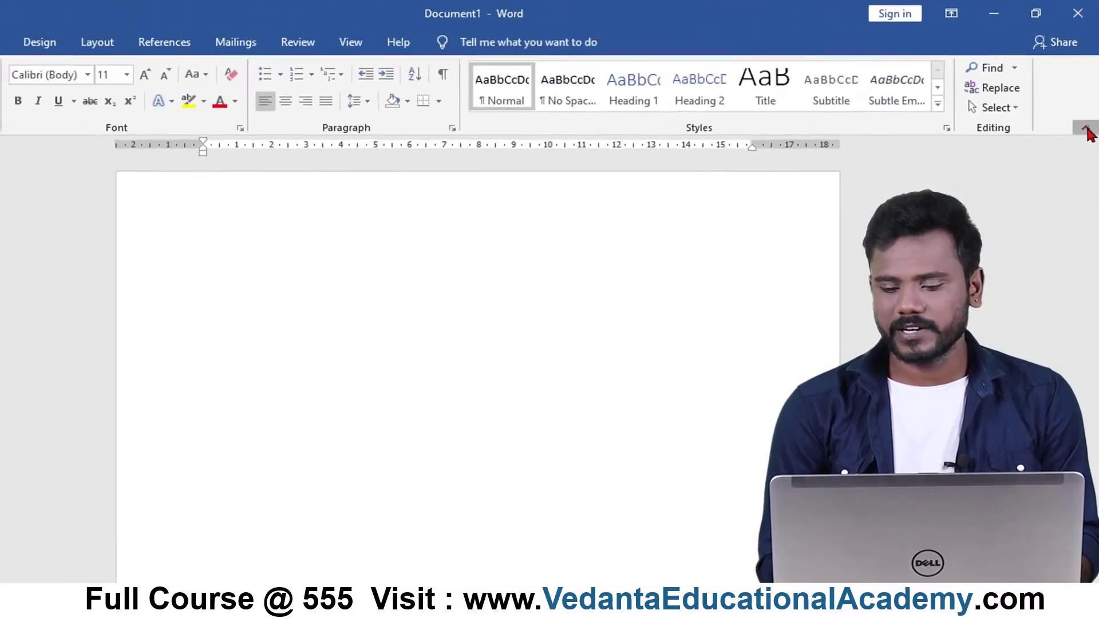
Step: Collapse the ribbon, then toggle it between hidden and permanently pinned, leaving it shown
click(1076, 227)
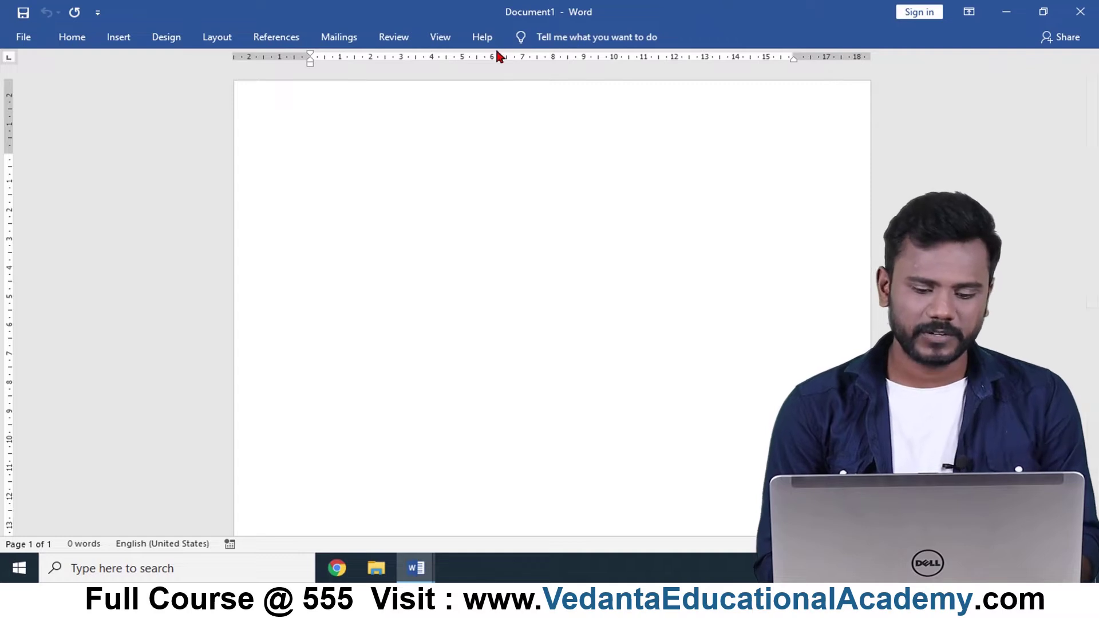
double_click(74, 38)
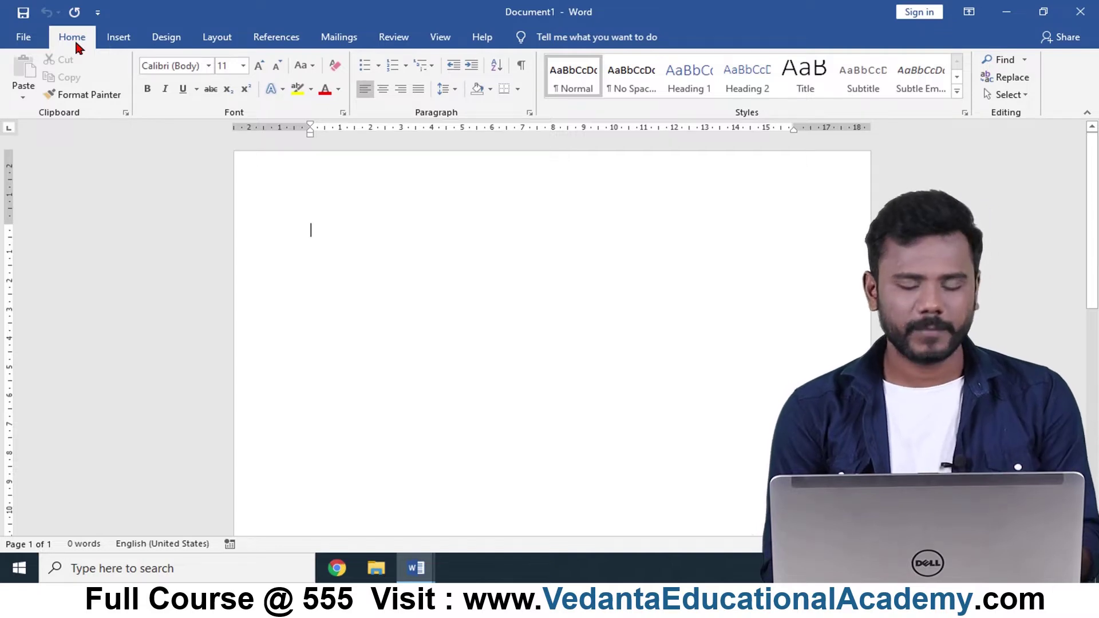
double_click(74, 37)
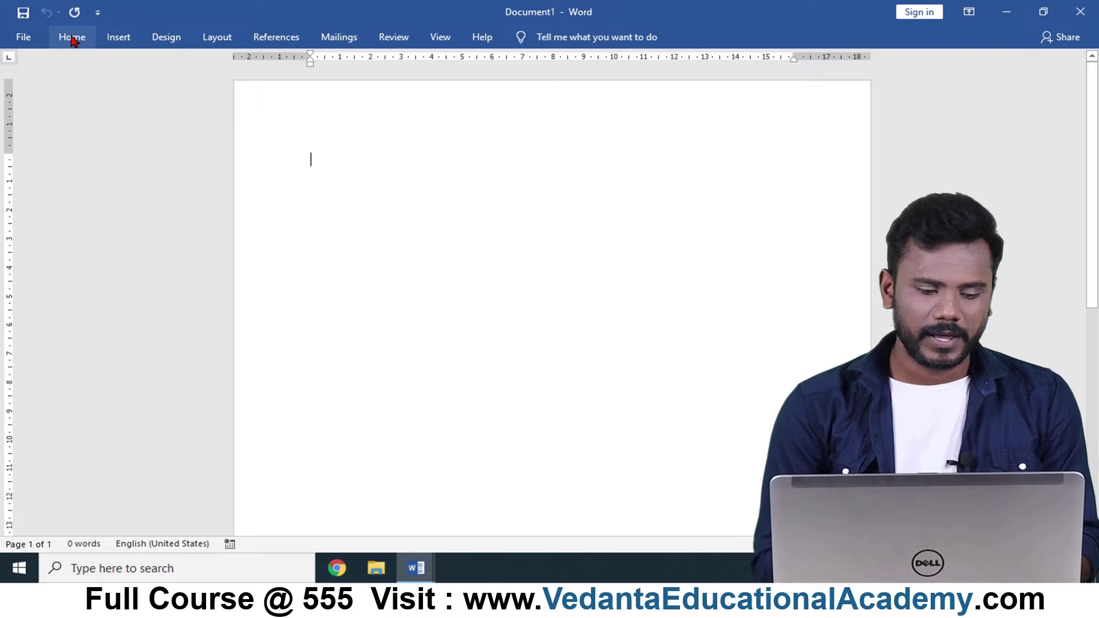
double_click(73, 37)
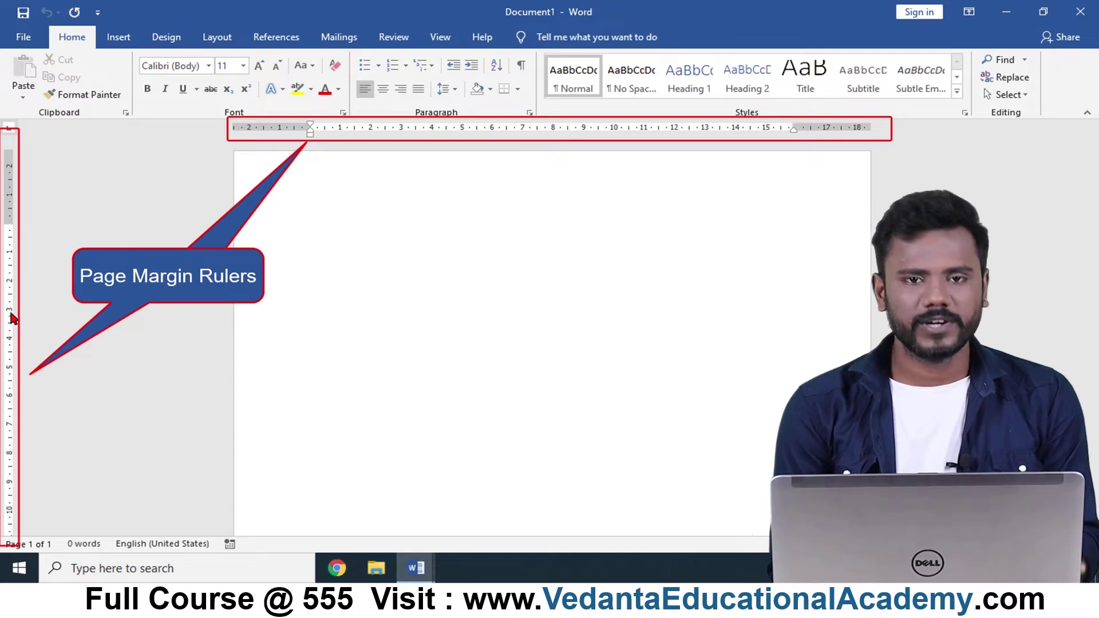
Step: Turn the Ruler off and back on in the View tab, then type =rand(10)
click(435, 44)
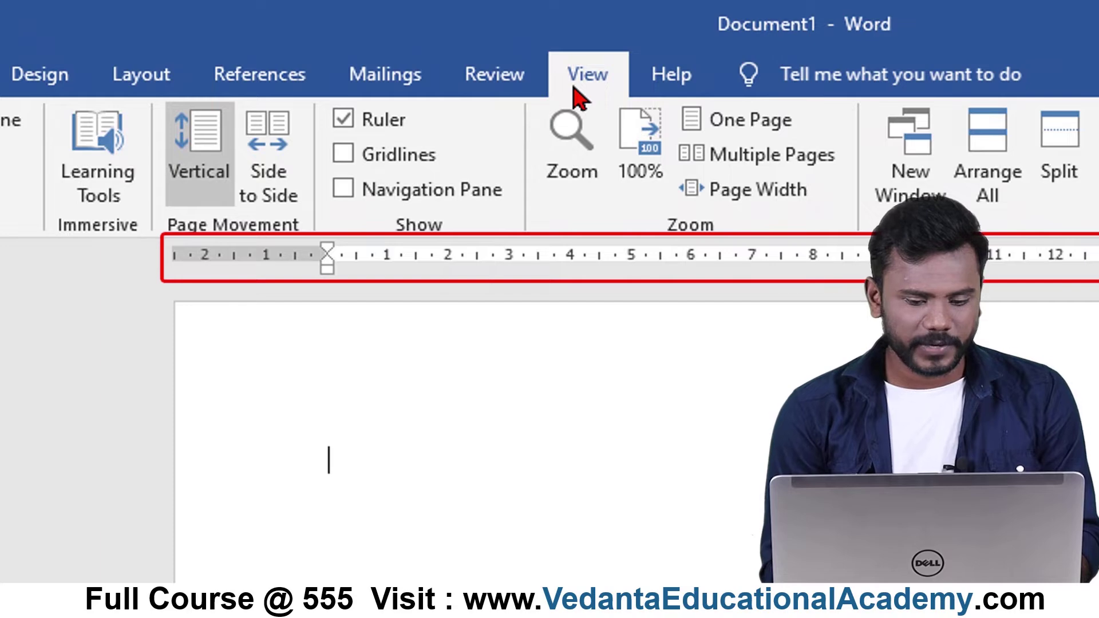
click(346, 125)
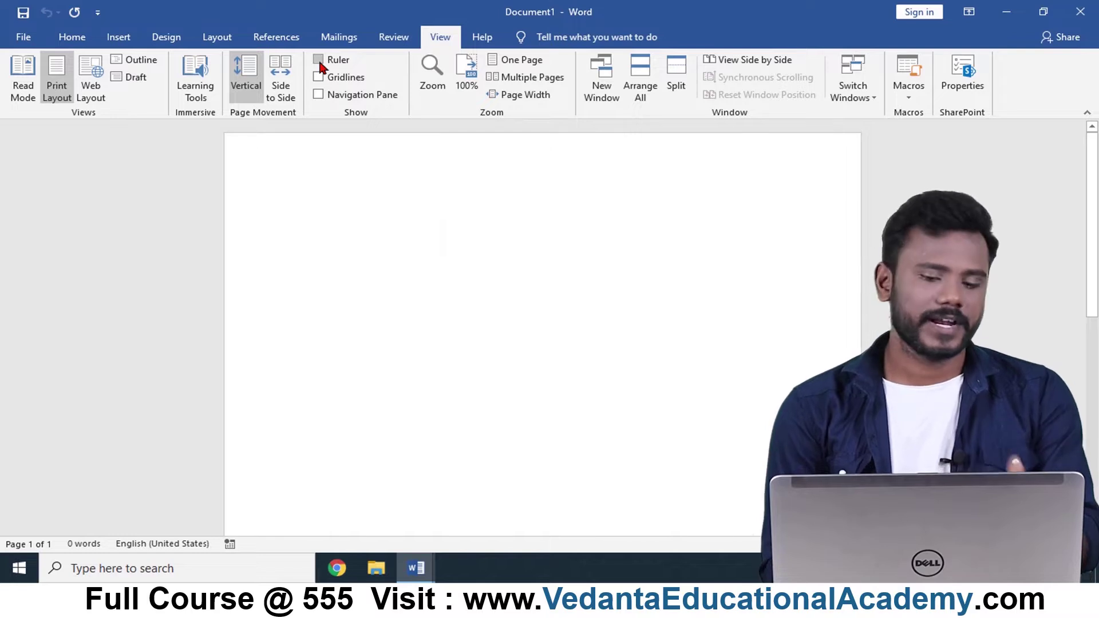
click(318, 61)
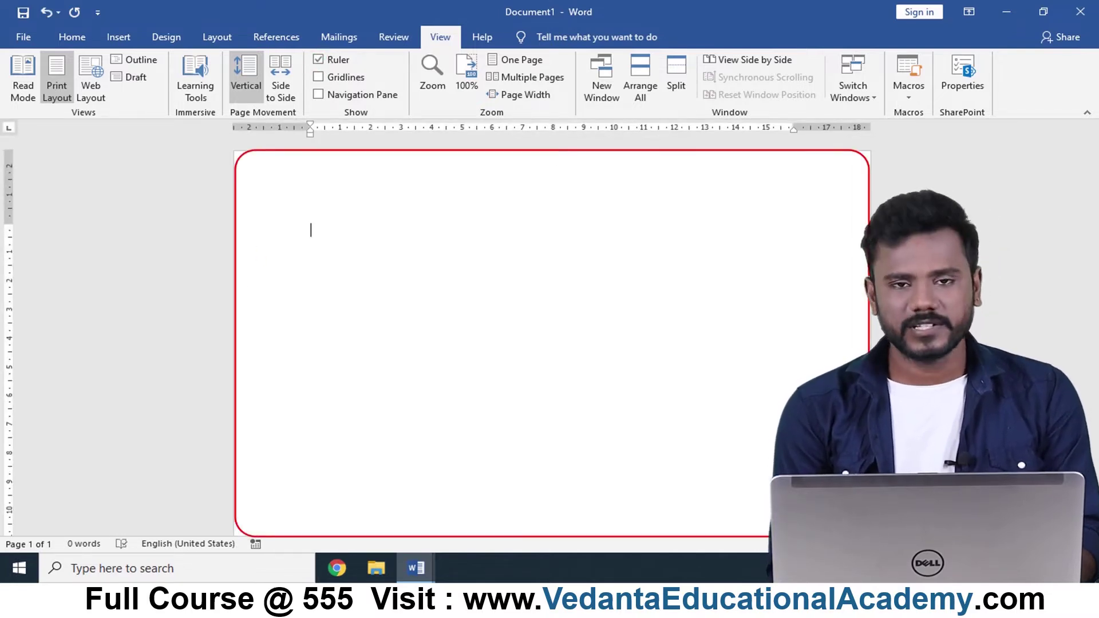
text(=rand)
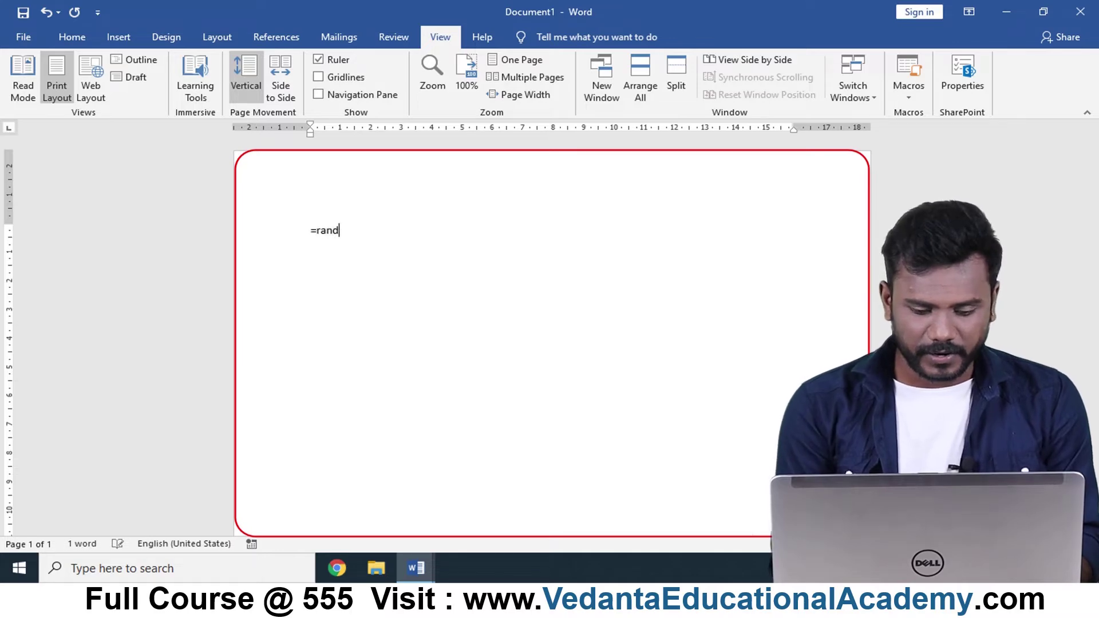
text((10))
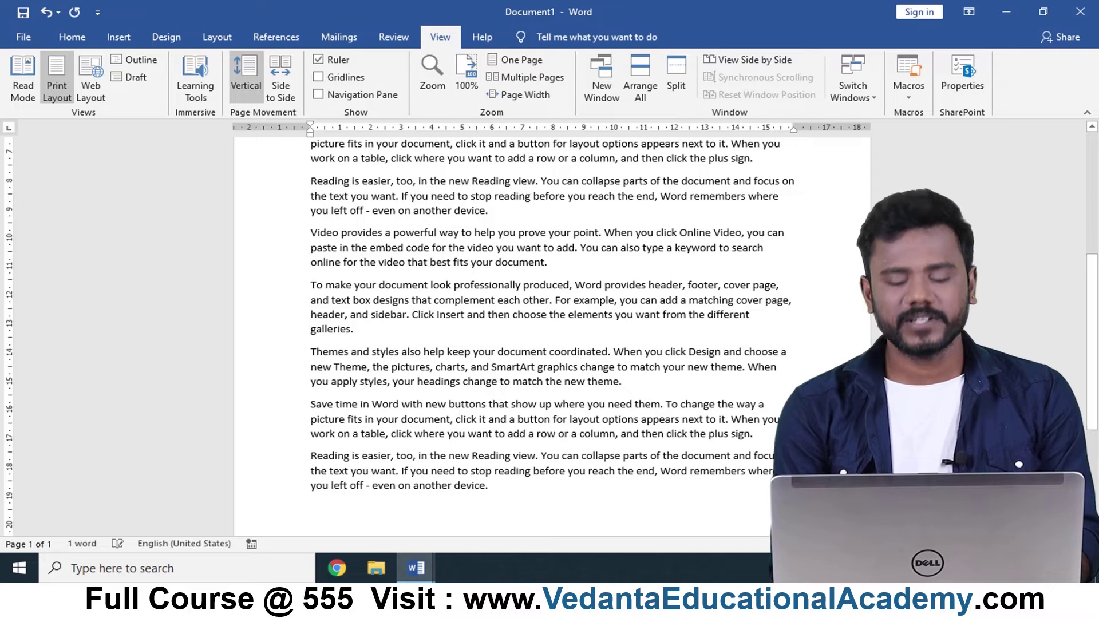
Step: Move back up through the generated paragraphs and switch the document to Read Mode
key(Up)
key(Up)
key(Up)
key(Up)
key(Up)
key(Up)
key(Up)
key(Up)
key(Up)
key(Up)
key(Up)
key(Up)
key(Up)
key(Up)
key(Up)
key(Up)
key(Up)
key(Up)
key(Up)
key(Up)
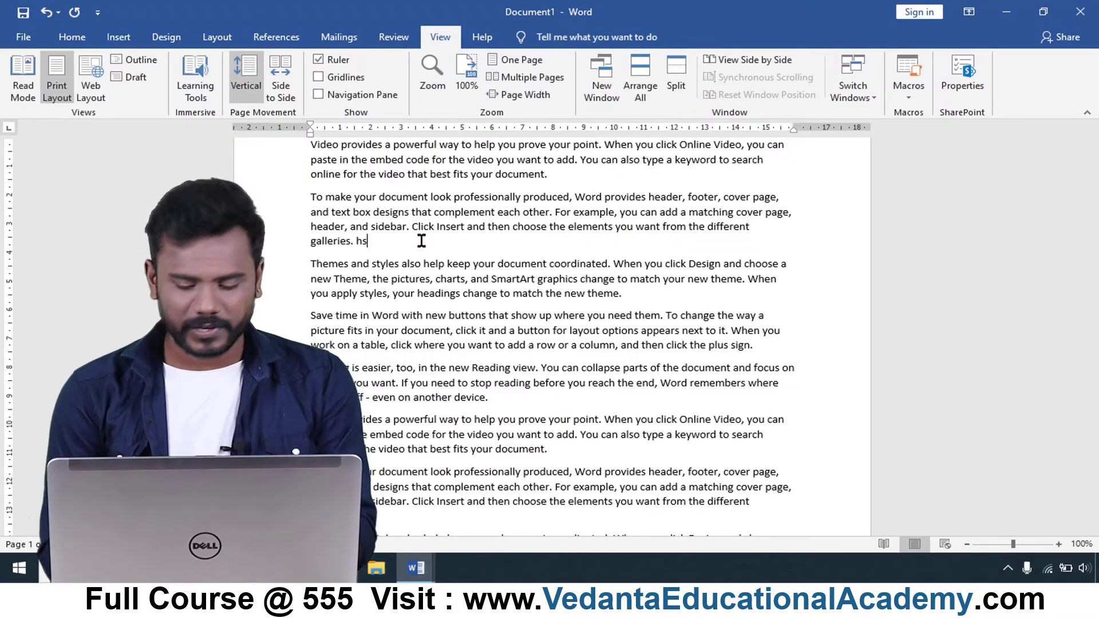
click(884, 545)
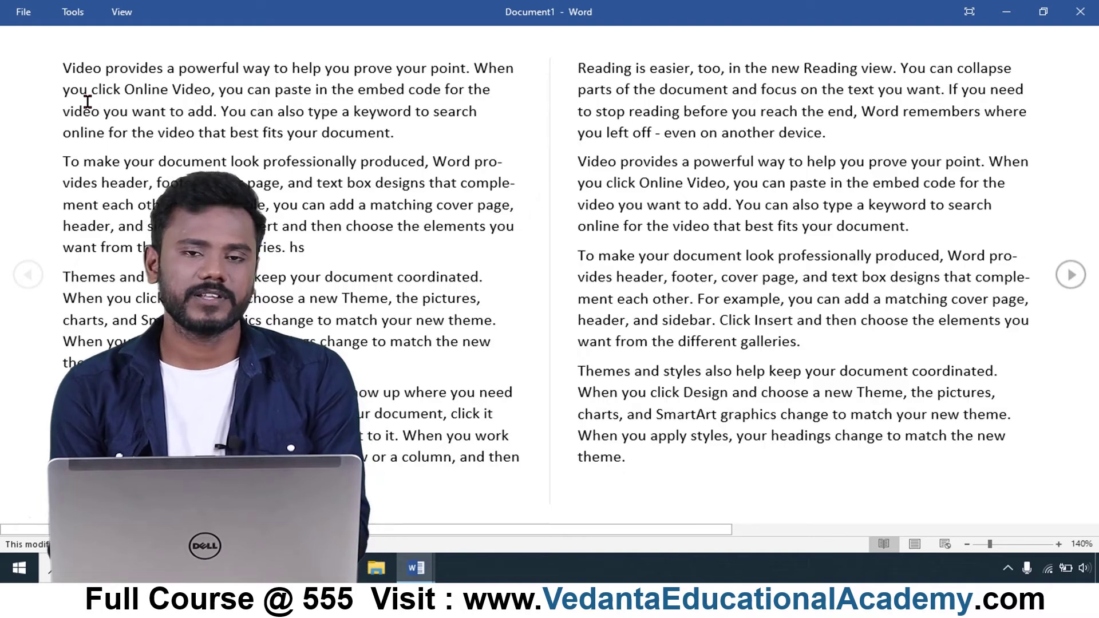
scroll(87, 102, down, 1)
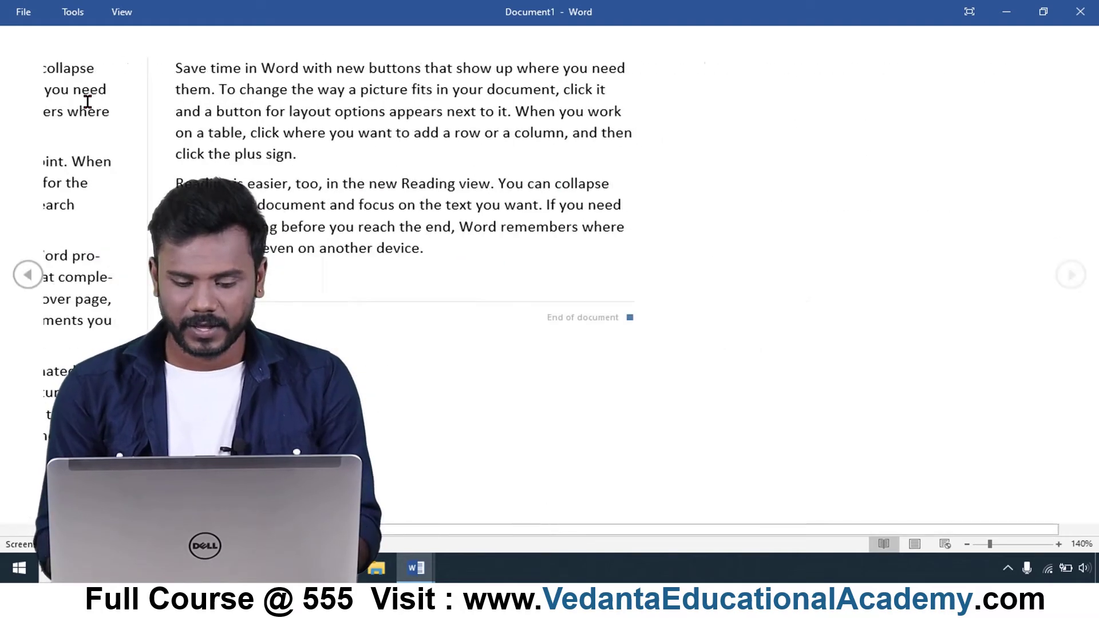
scroll(87, 101, up, 1)
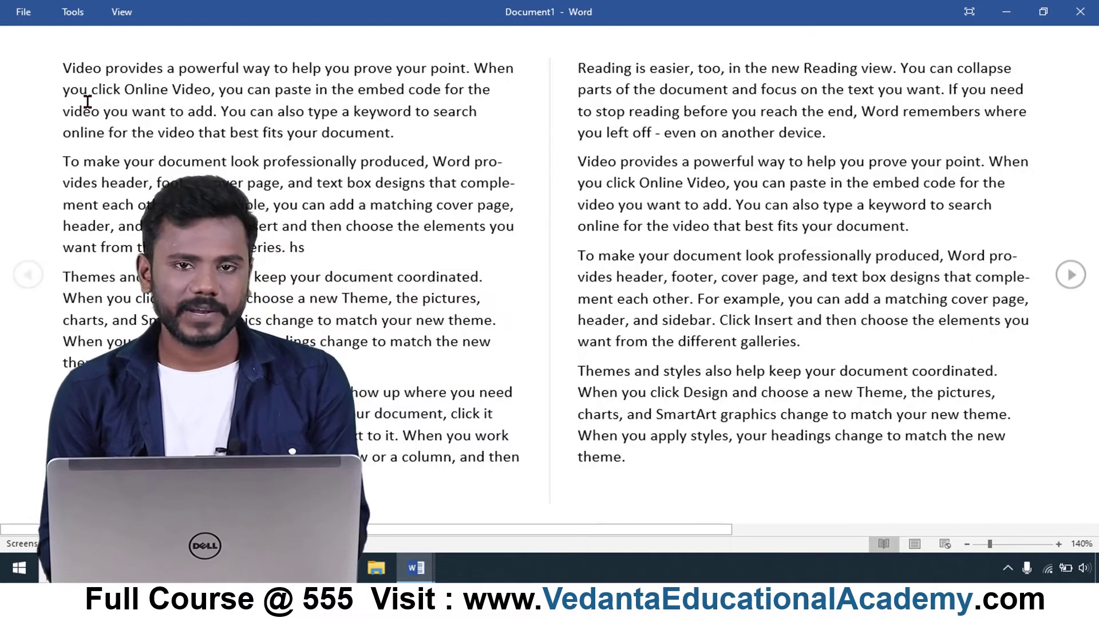
scroll(87, 101, down, 1)
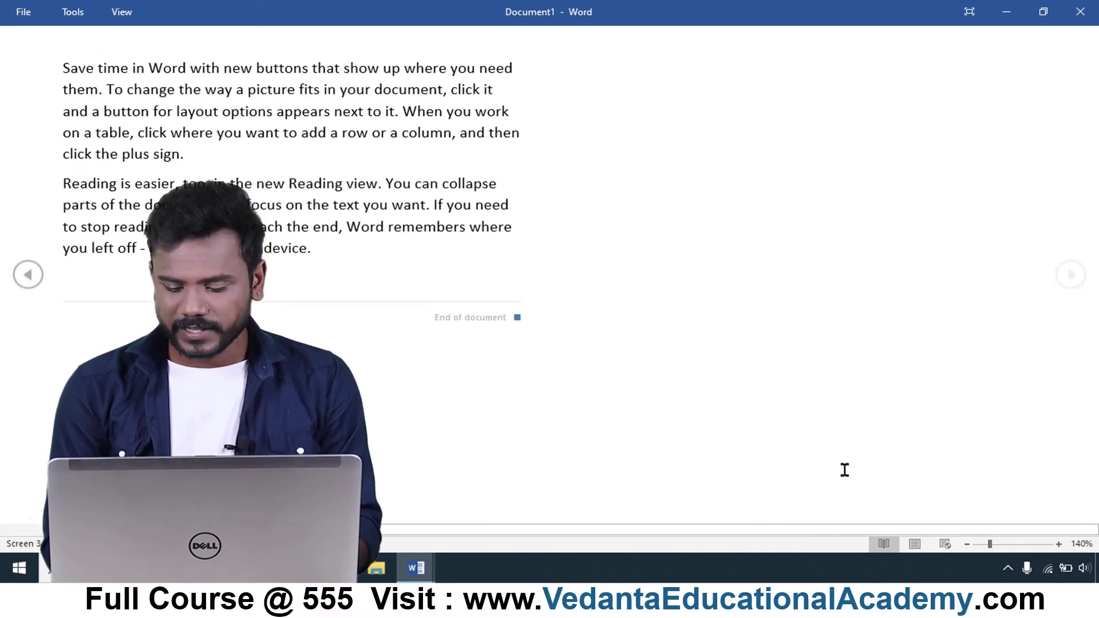
click(913, 545)
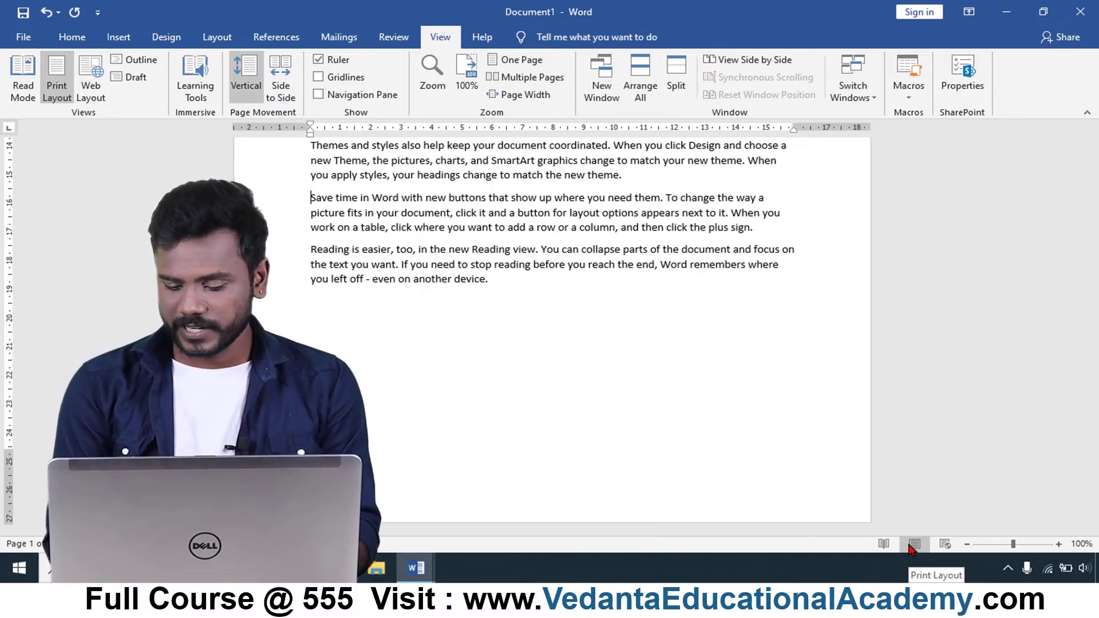
click(946, 545)
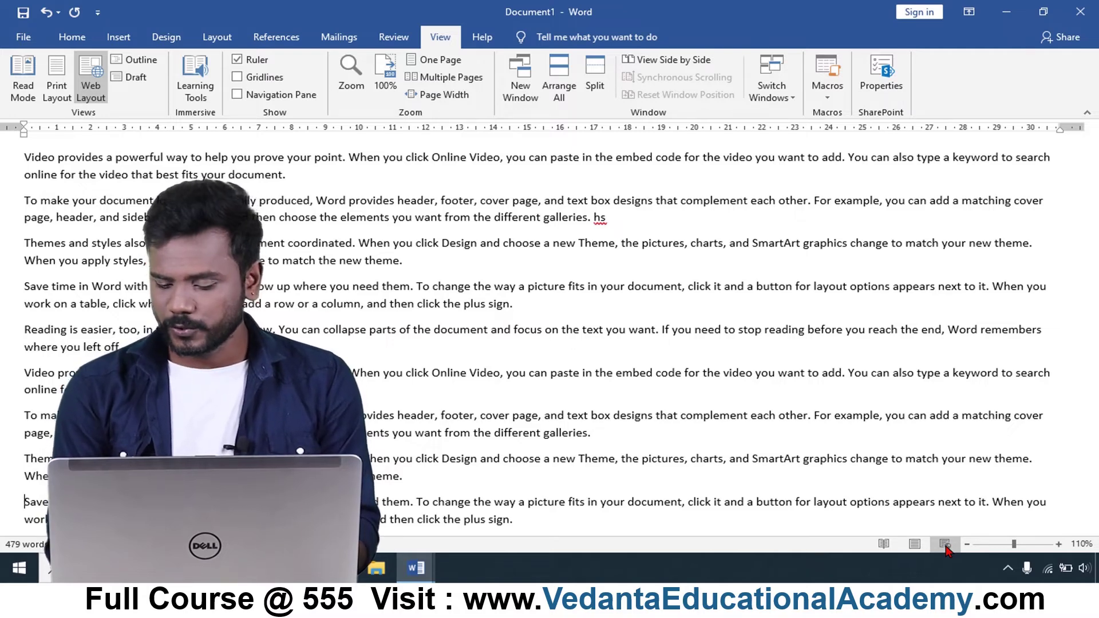
click(914, 544)
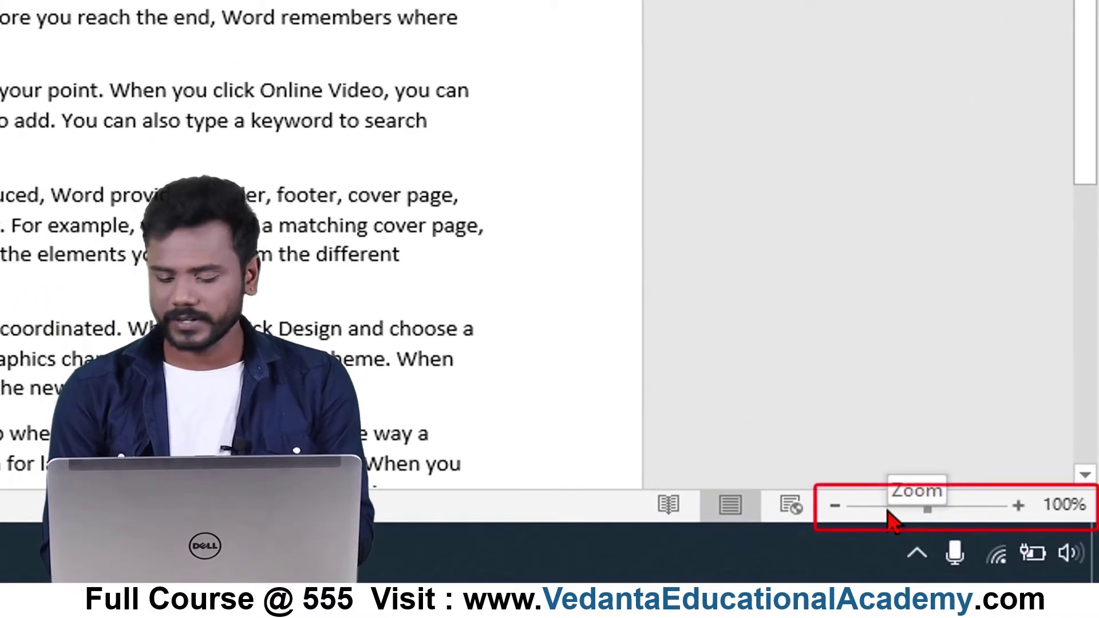
Step: Zoom the document in three steps, then back out to about 110%
click(1017, 506)
click(1018, 506)
click(1018, 507)
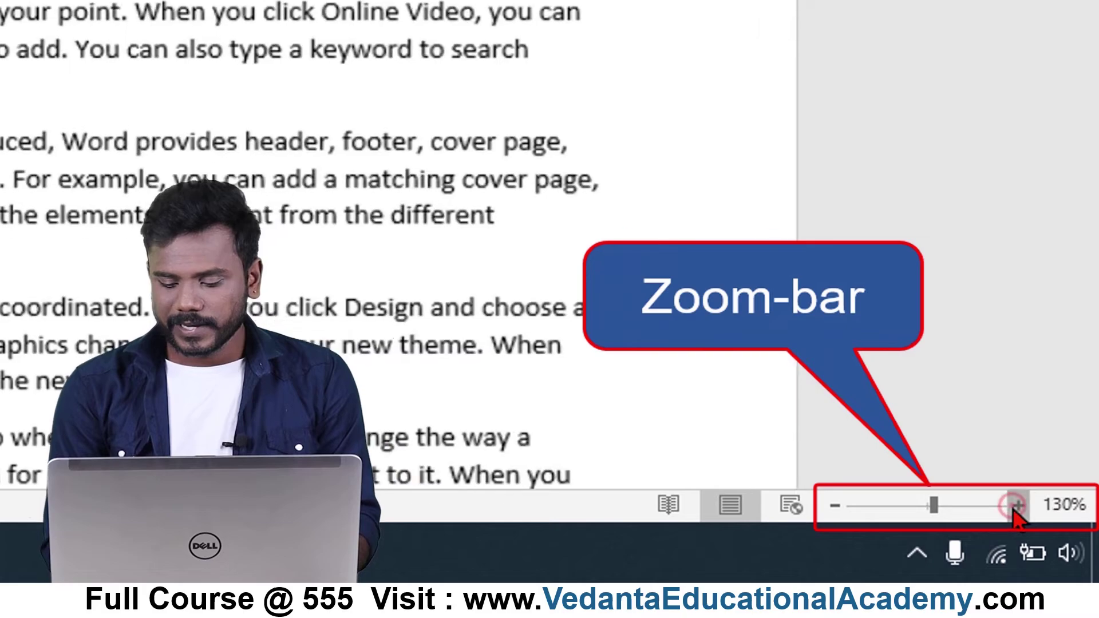
click(1018, 507)
click(1018, 506)
click(1018, 506)
click(1018, 507)
click(1018, 506)
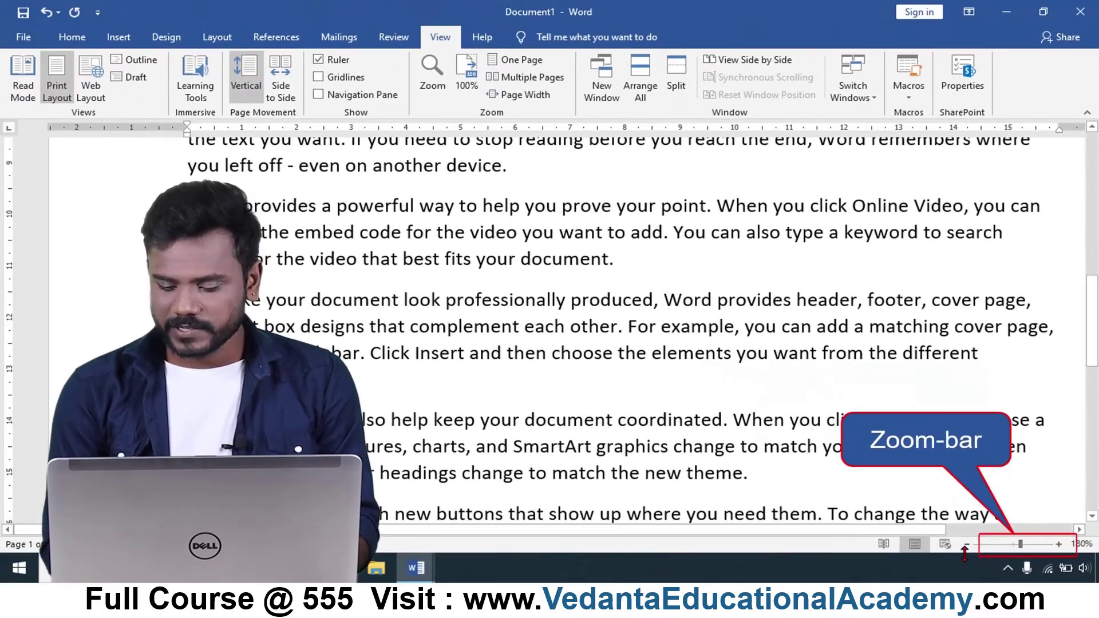
click(930, 533)
click(931, 533)
click(930, 533)
click(967, 545)
click(967, 544)
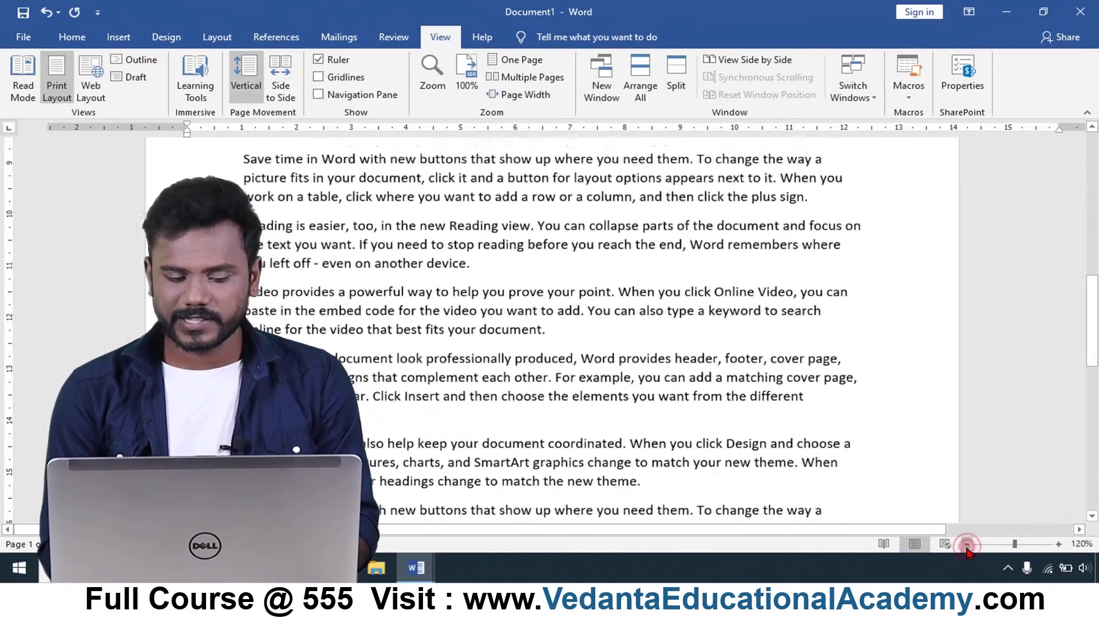
click(967, 544)
click(967, 544)
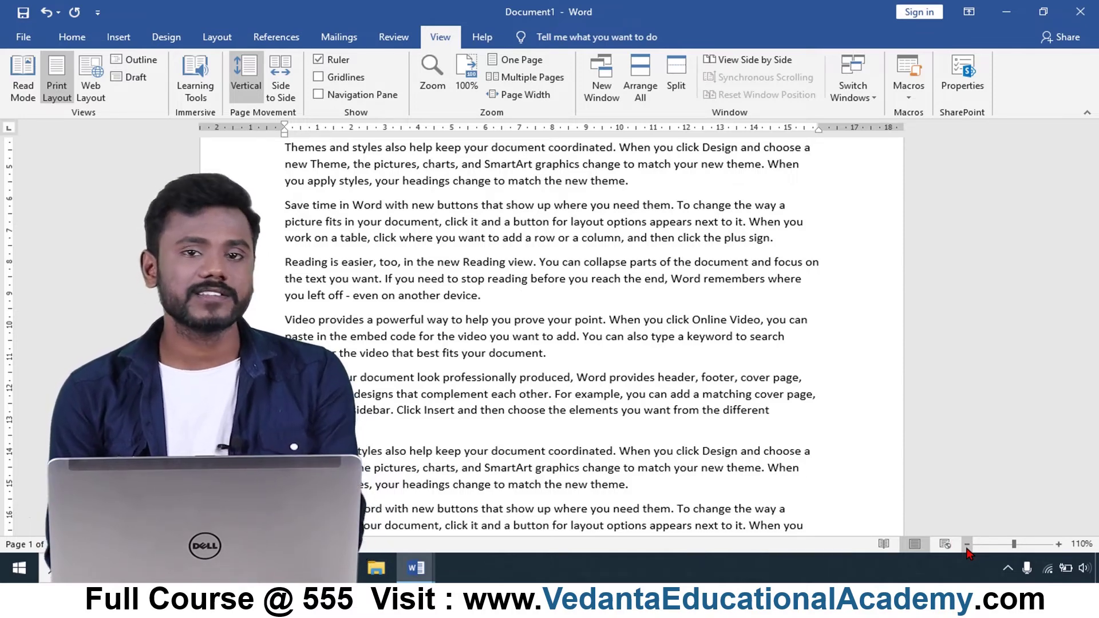
Step: Zoom in to 180%, then drag the zoom slider back to about 100%
click(1058, 544)
click(1059, 544)
click(1059, 544)
click(1058, 545)
click(1058, 544)
click(1058, 544)
click(1059, 544)
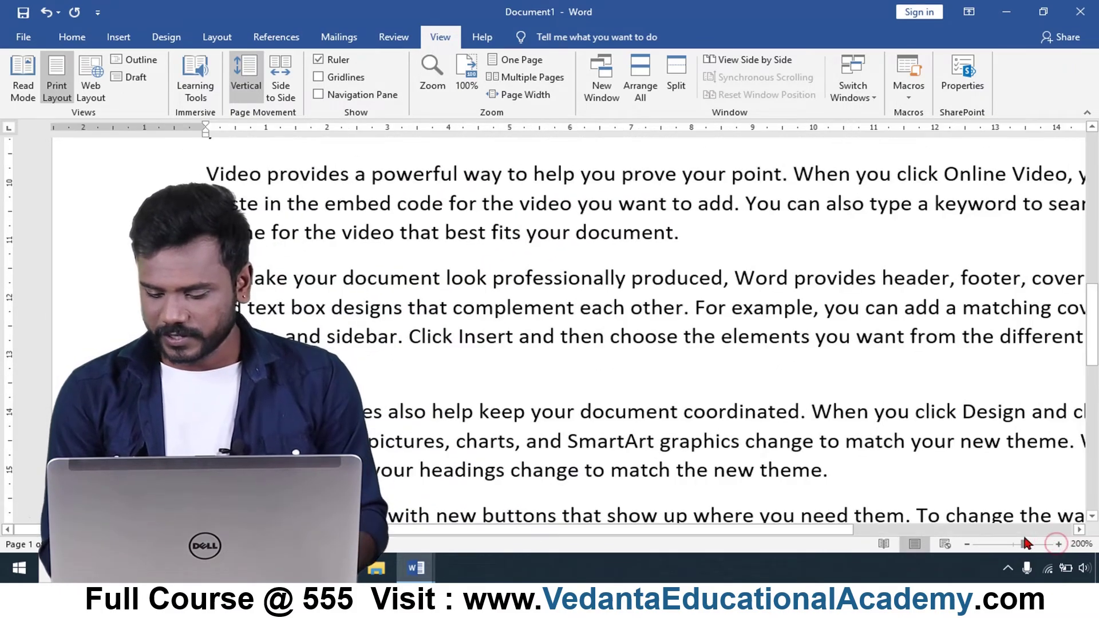
mouse_move(1021, 544)
mouse_down()
mouse_move(995, 553)
mouse_move(1024, 549)
mouse_move(1014, 550)
mouse_up()
click(511, 302)
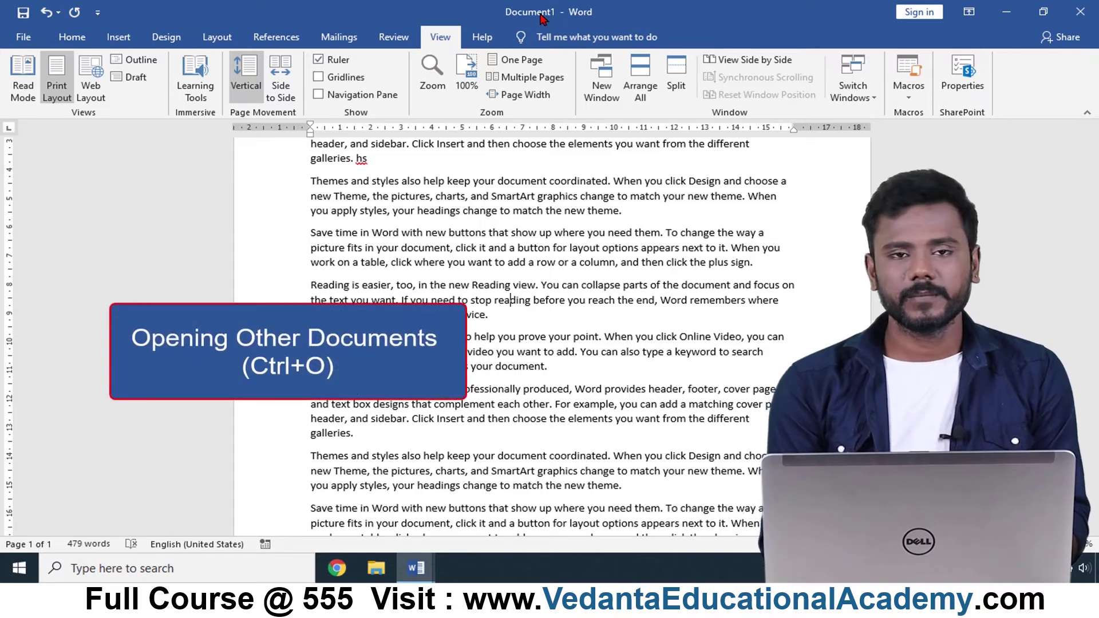
Step: Go to File > Open > This PC to browse the Documents folder
click(27, 41)
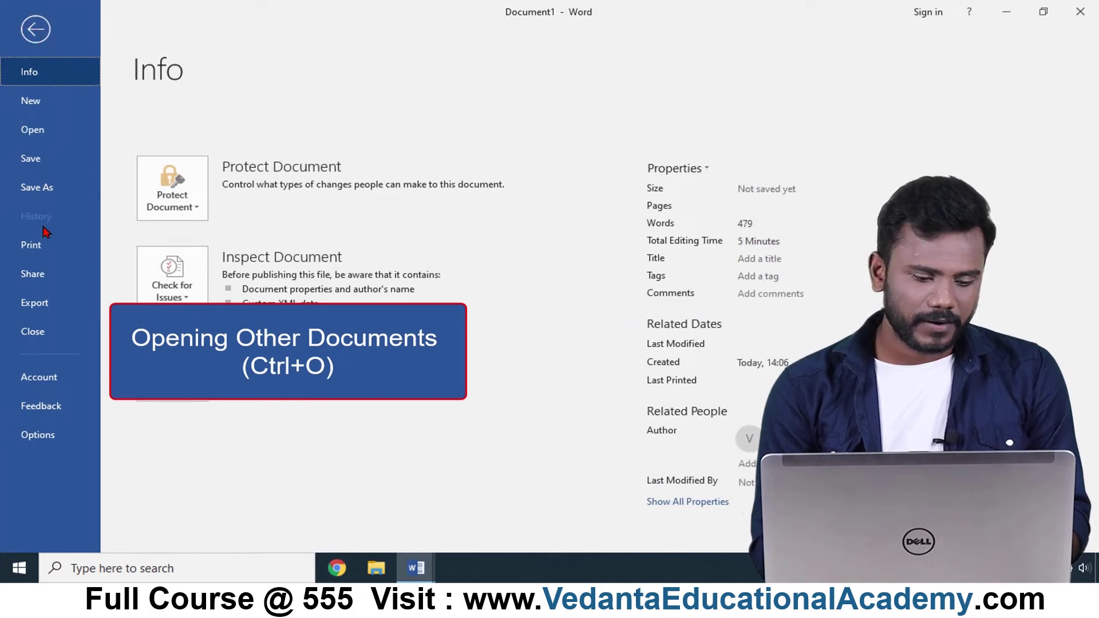
click(47, 135)
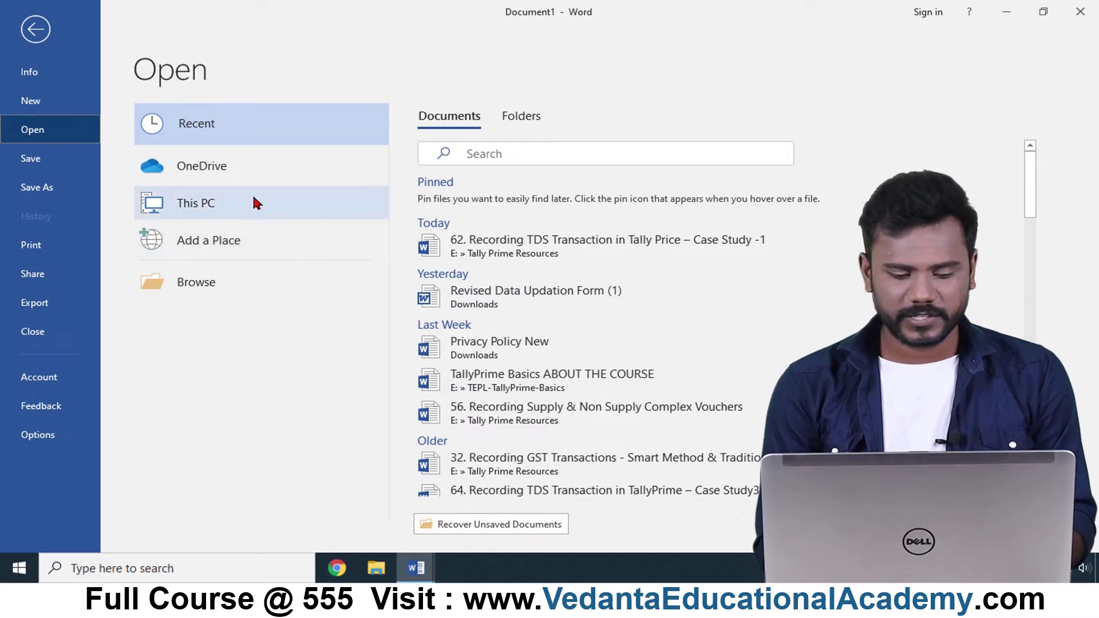
click(239, 207)
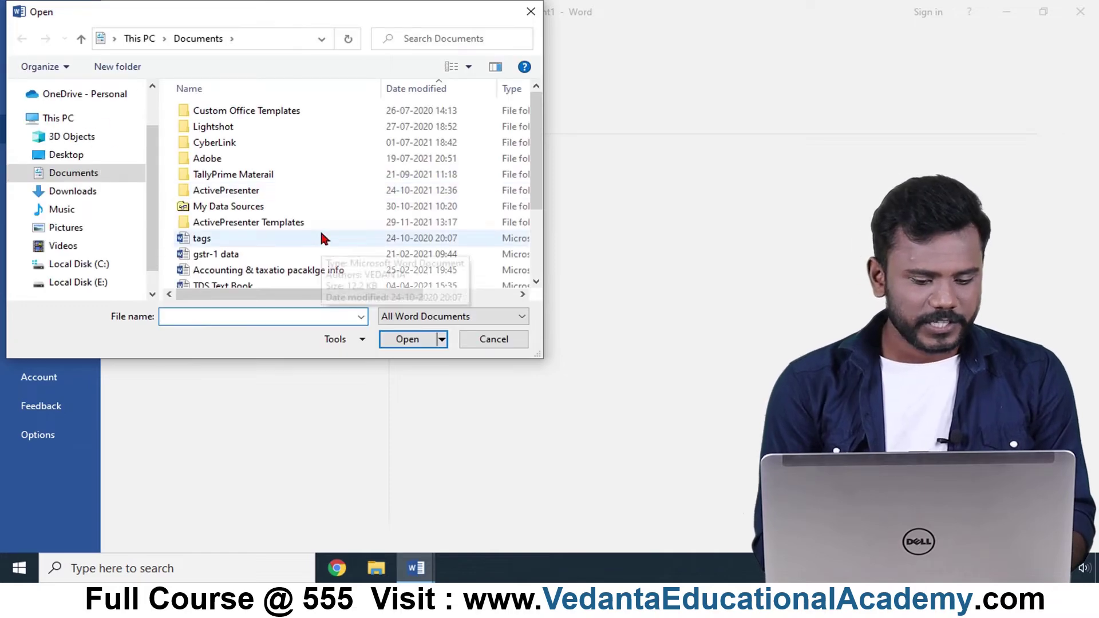
Step: Select the 'gstr-1 data' file in the Open dialog and open it
click(214, 235)
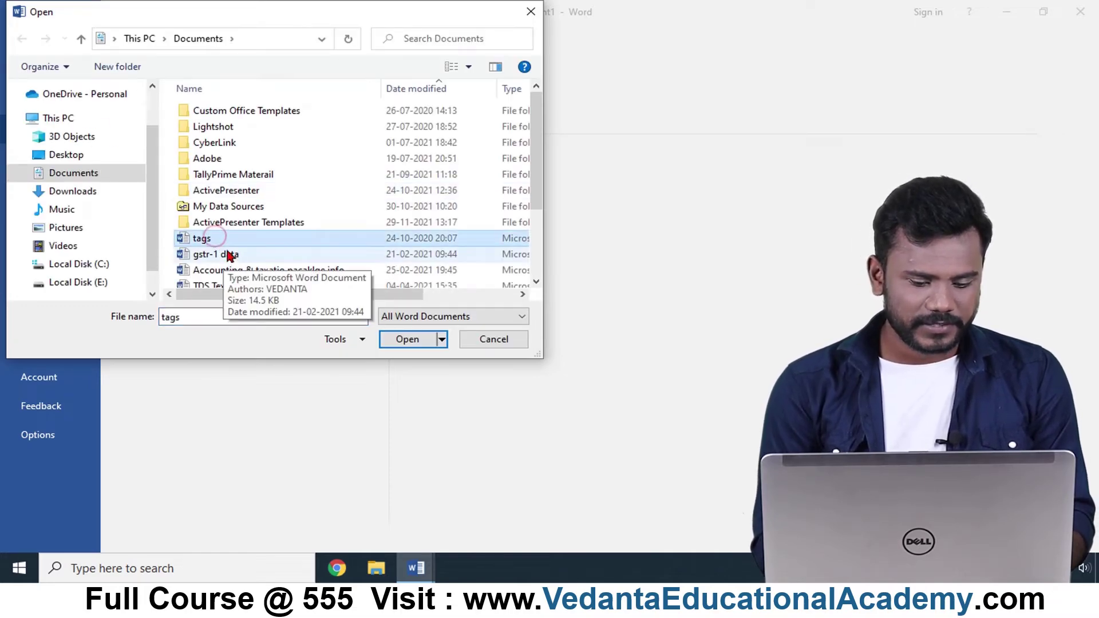
click(228, 253)
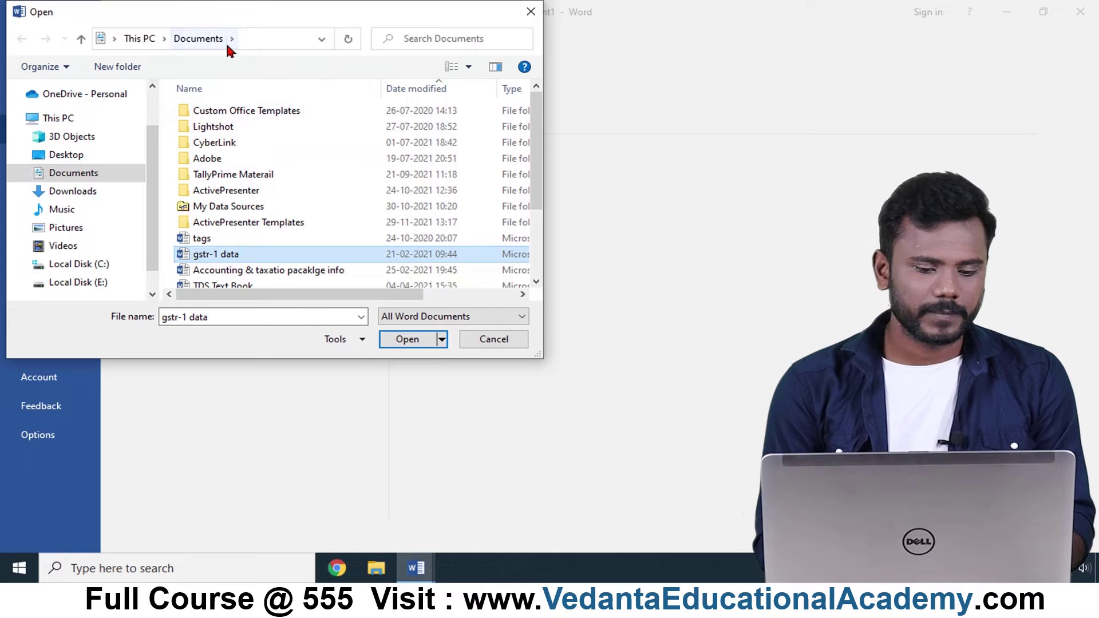
click(408, 339)
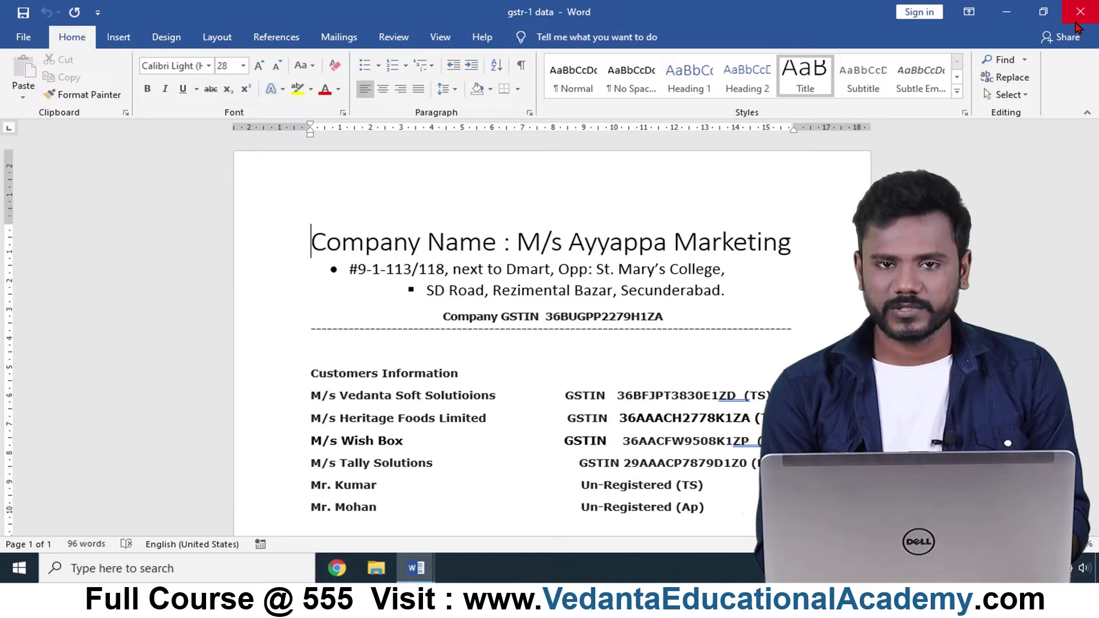
Step: Visit the File backstage, go back, and close the gstr-1 data window with Alt+F4
click(25, 40)
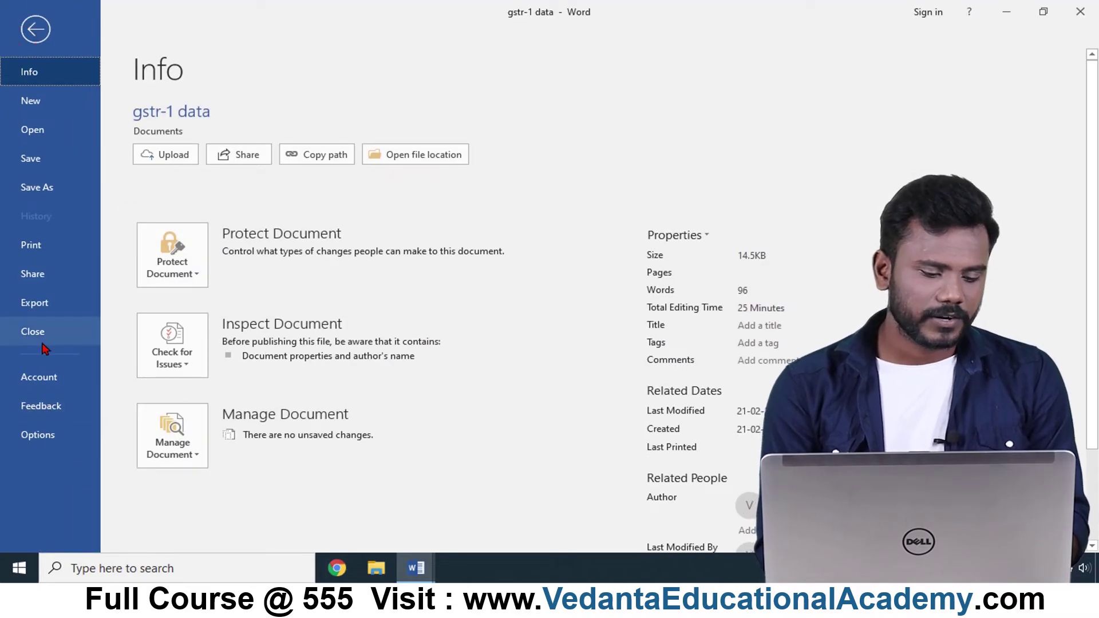
click(35, 29)
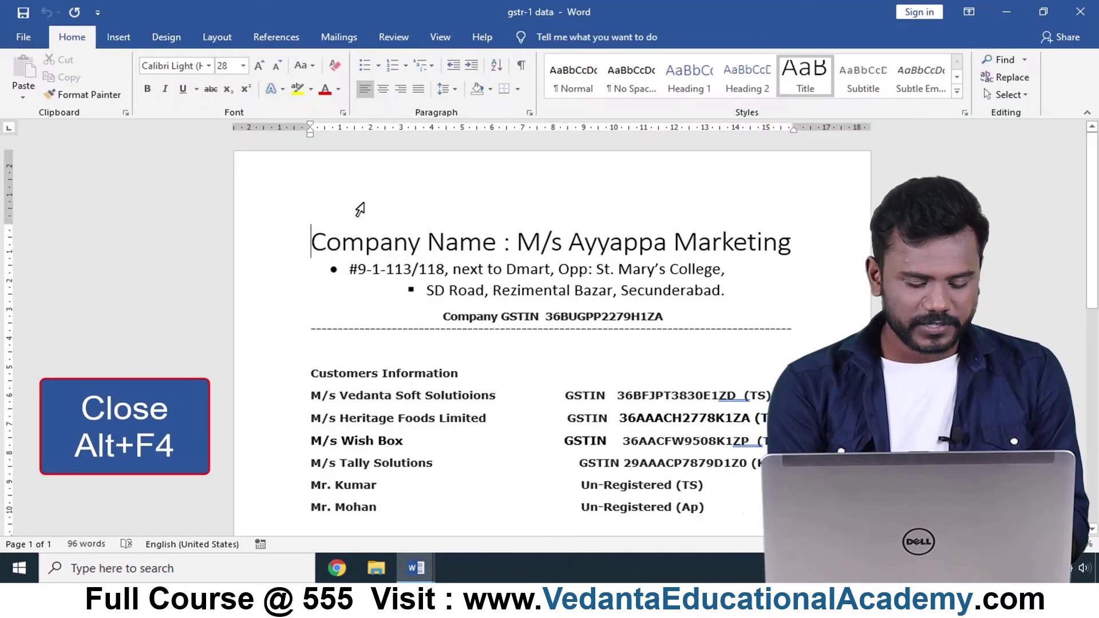
key(alt+F4)
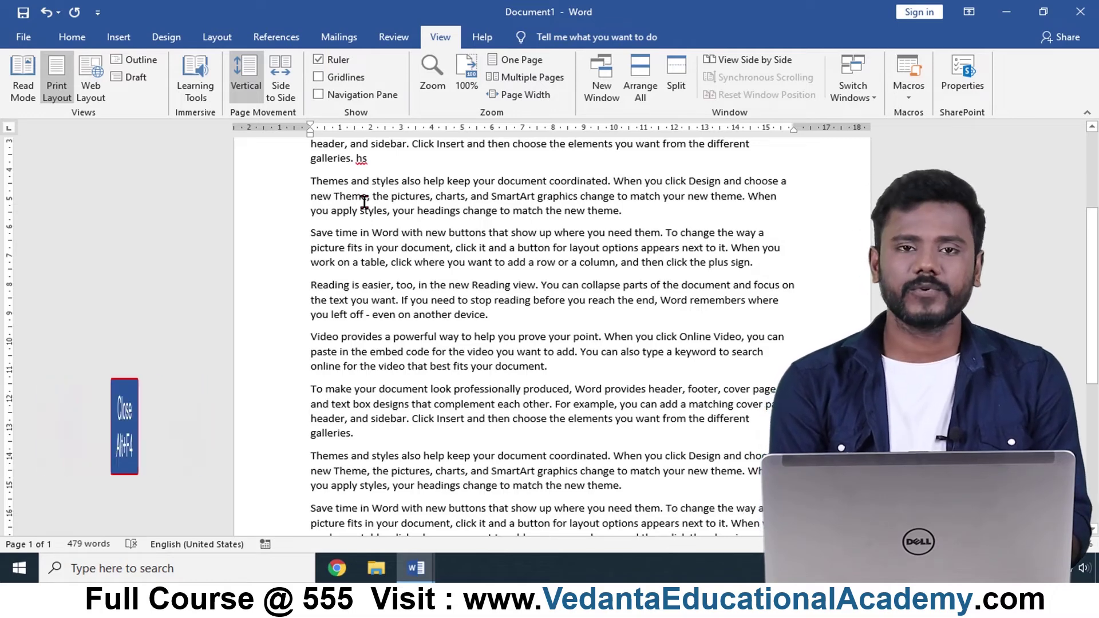
Step: Step through the Home, Insert, Design and Layout tabs, finishing back on Home
click(60, 43)
click(112, 39)
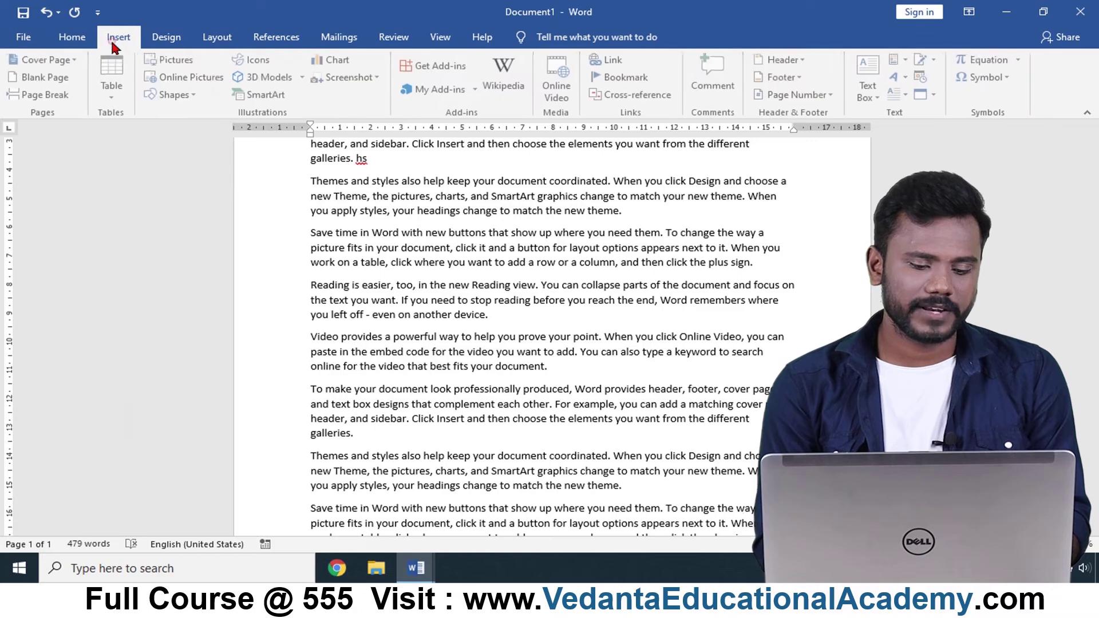
click(169, 38)
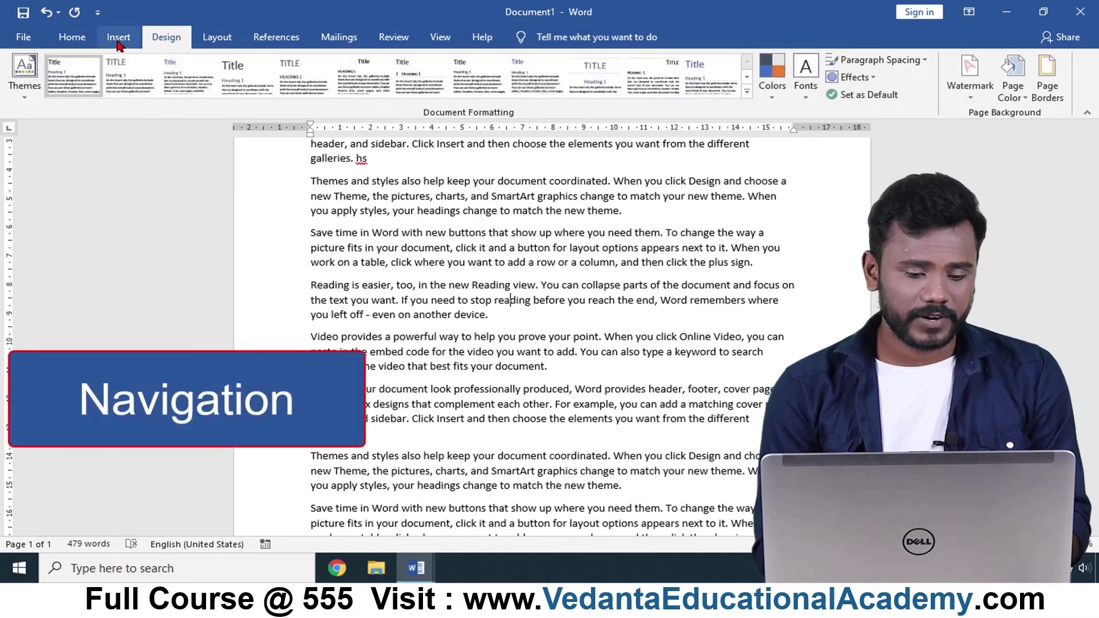
click(203, 36)
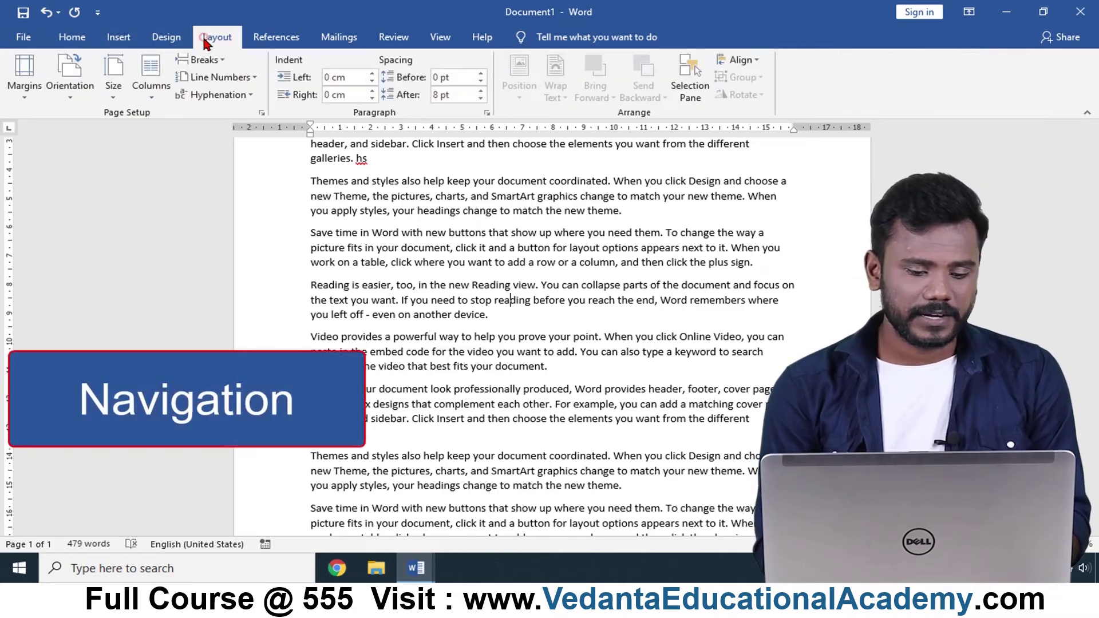
click(73, 38)
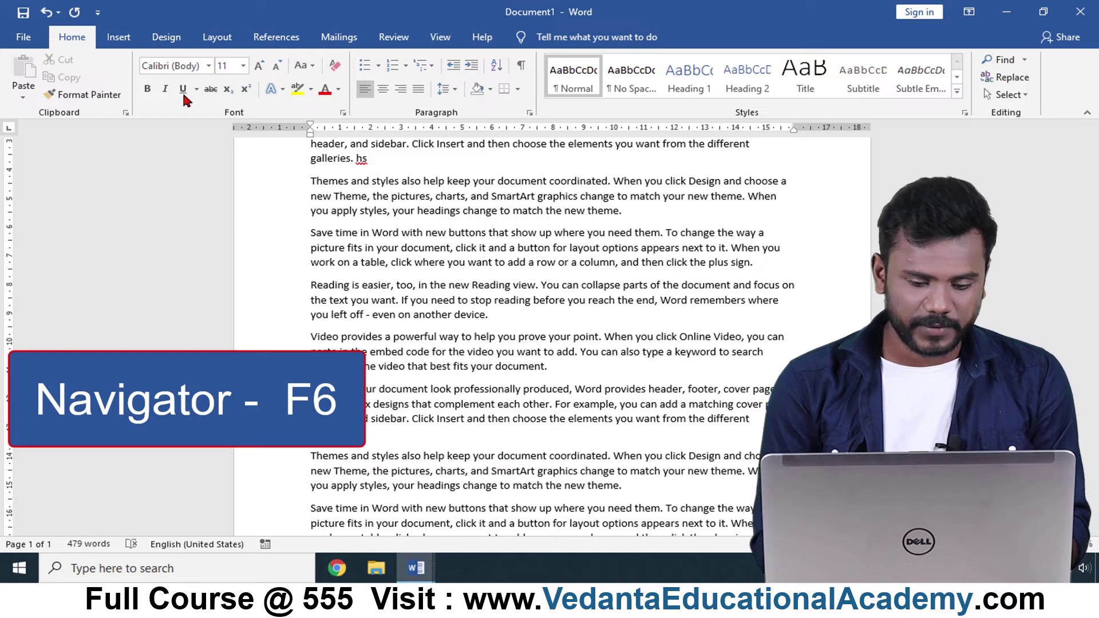
Step: Using KeyTips F6, N, then S H, open the Insert tab's Shapes gallery
key(F6)
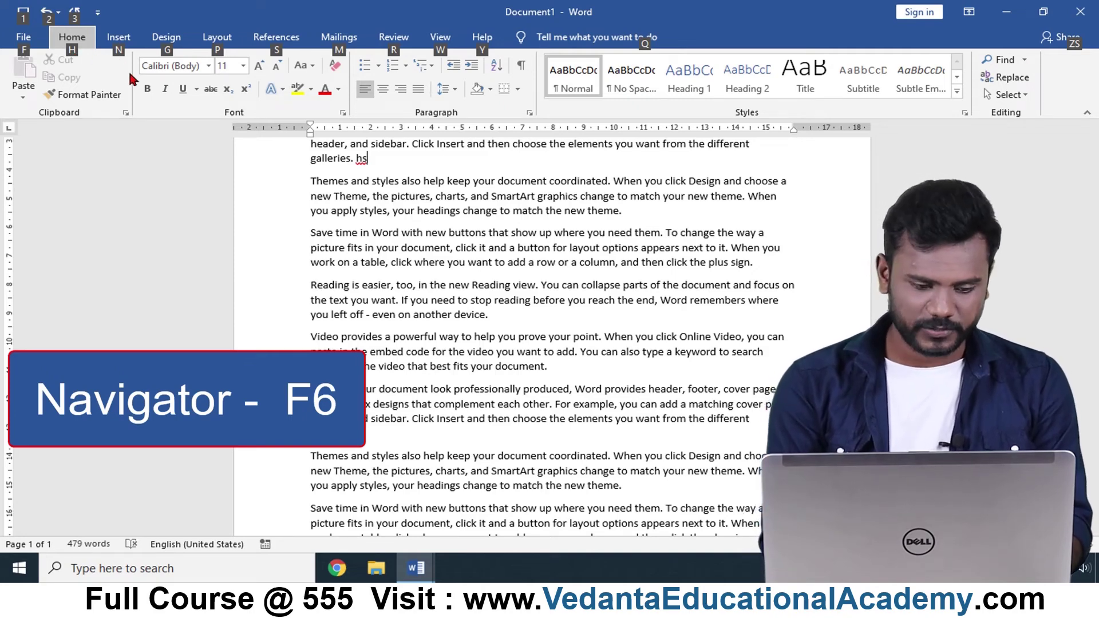
key(n)
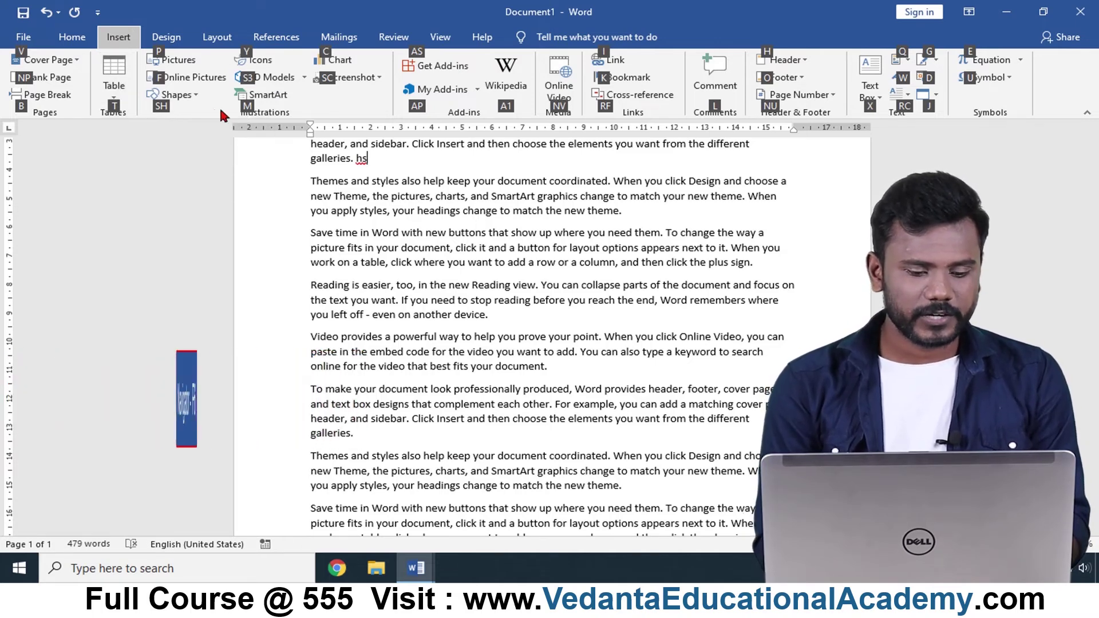
key(s)
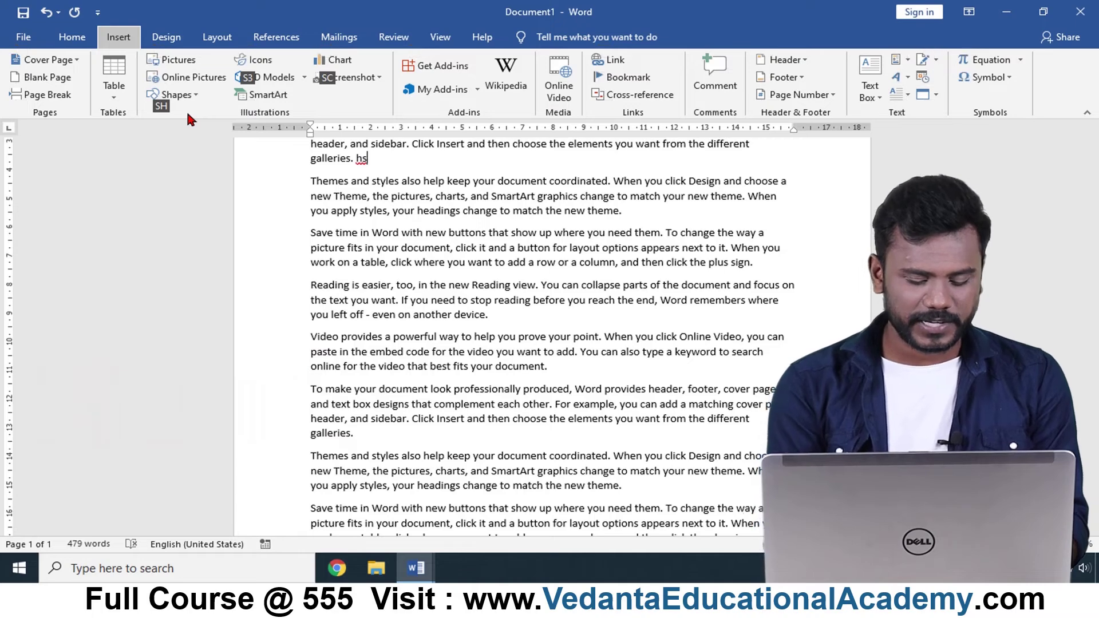
key(h)
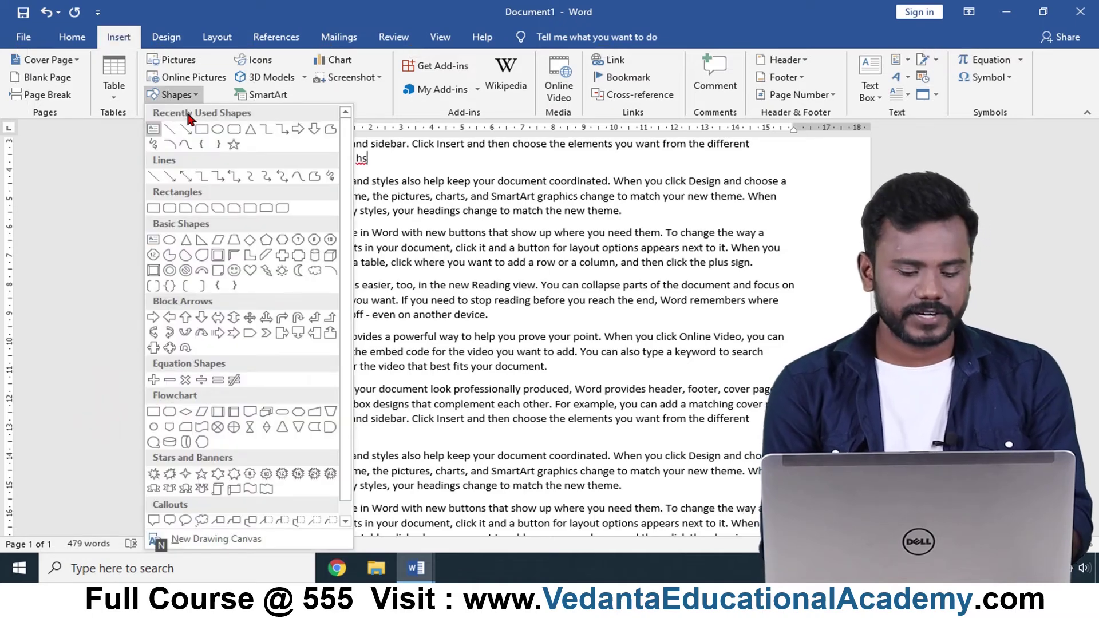
Step: Draw a trapezoid over the mid-page paragraphs, then deselect it and return to the text
click(239, 243)
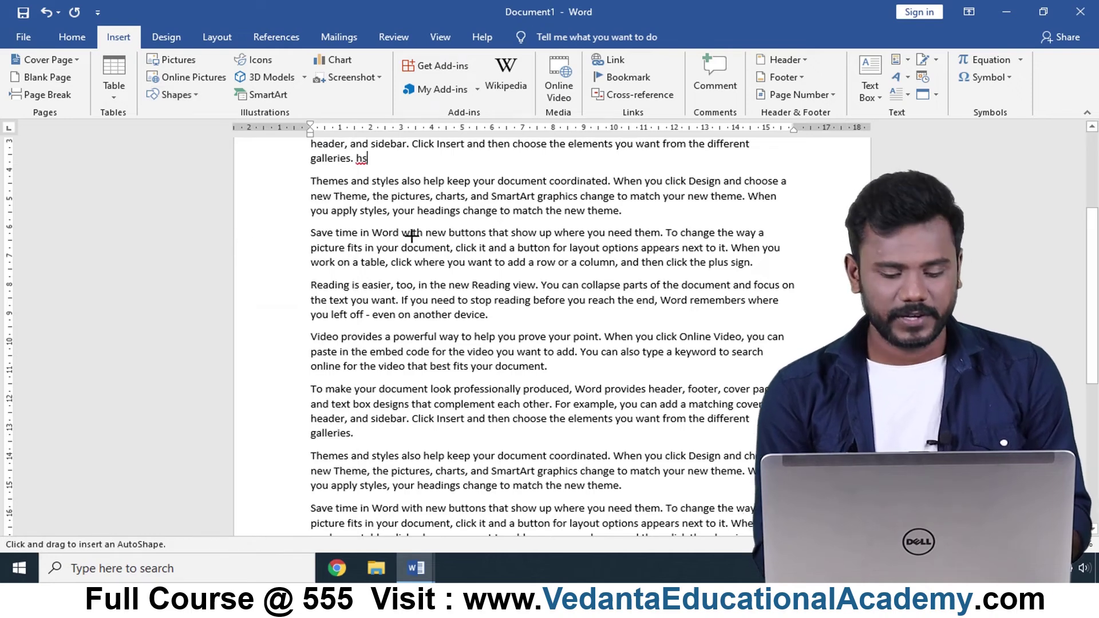
drag(411, 235, 642, 363)
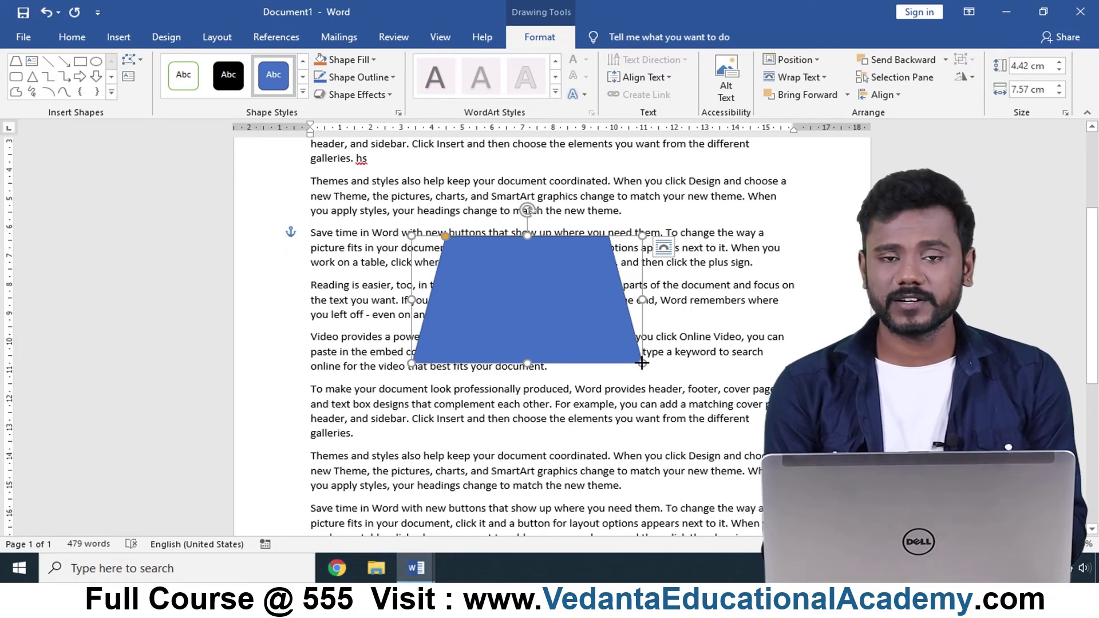
click(717, 284)
key(Down)
key(Down)
key(Down)
key(Down)
key(Down)
key(Down)
key(Down)
key(Down)
key(Down)
key(Down)
key(Down)
key(Down)
key(Down)
key(Down)
key(Down)
key(Down)
key(Down)
key(Down)
key(Down)
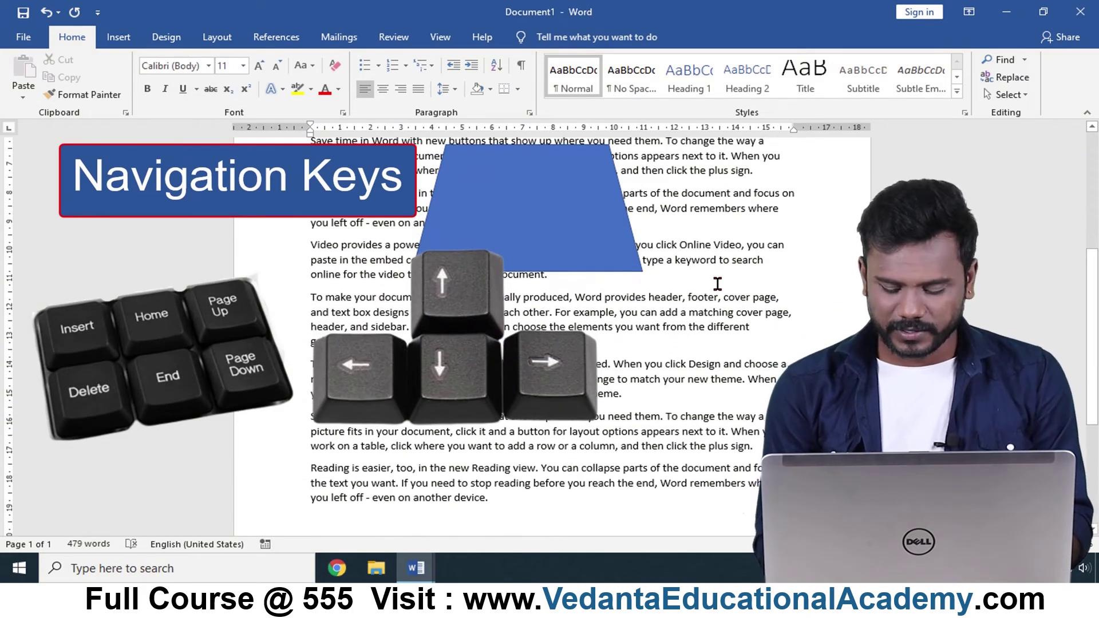
key(Up)
key(Up)
key(Up)
key(Up)
key(Up)
key(Up)
key(Up)
key(Up)
key(Up)
key(Up)
key(Up)
key(Up)
key(Up)
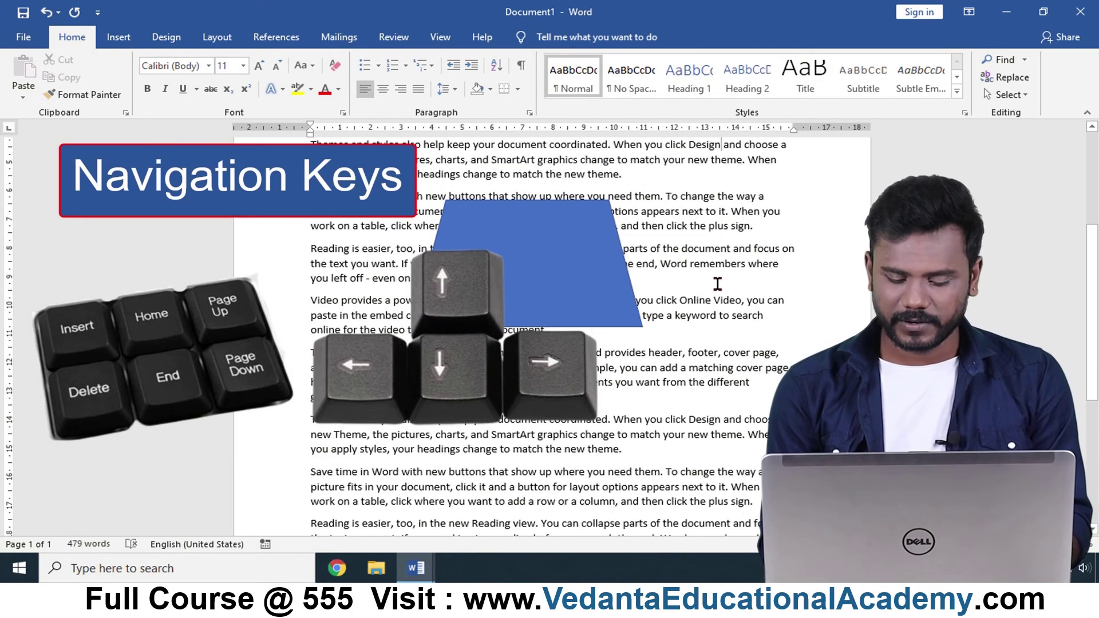
key(Right)
key(Left)
key(Left)
key(Left)
key(Left)
key(Left)
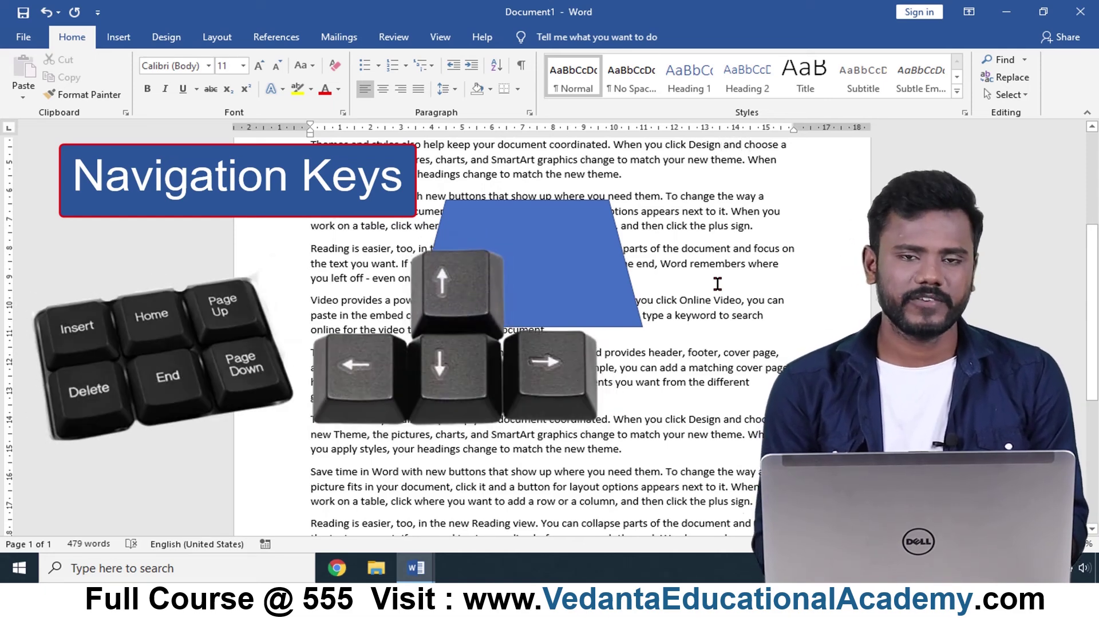
key(End)
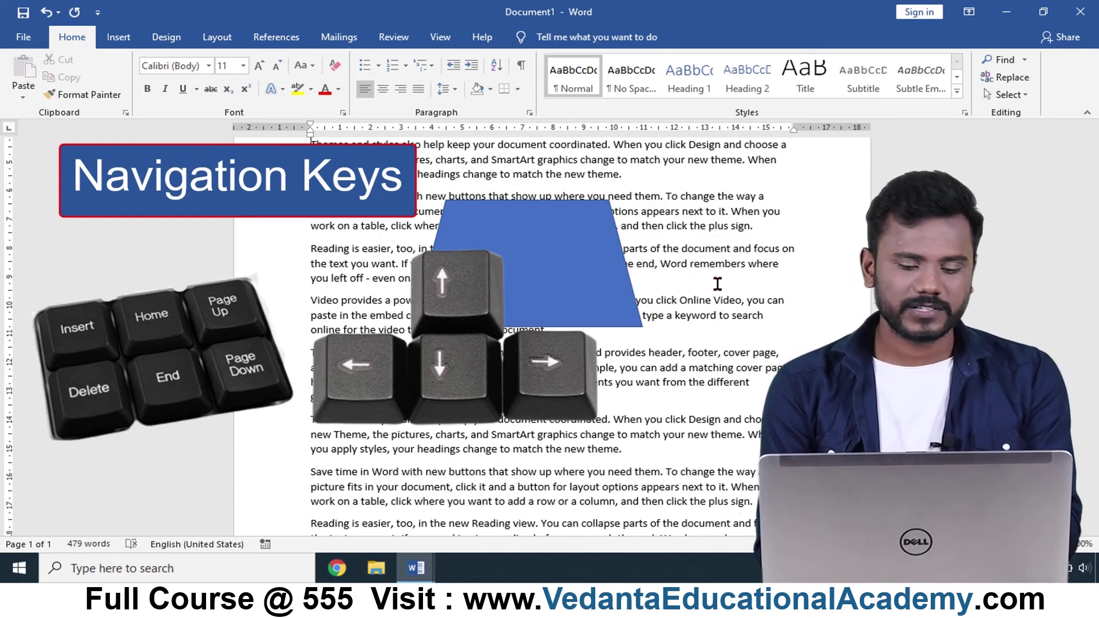
key(Right)
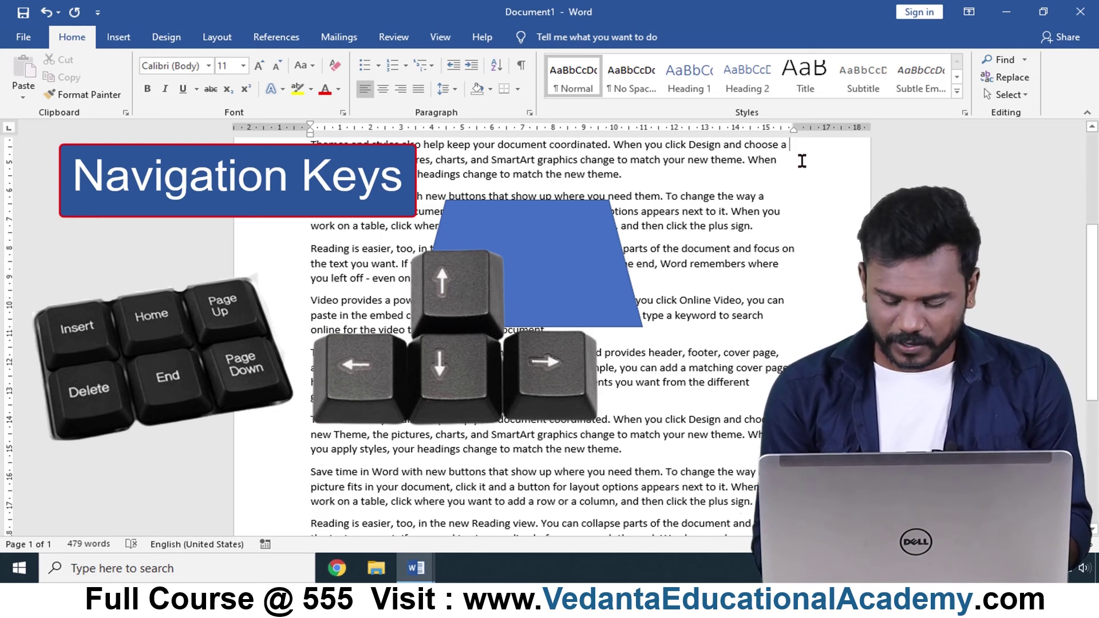
key(Page_Down)
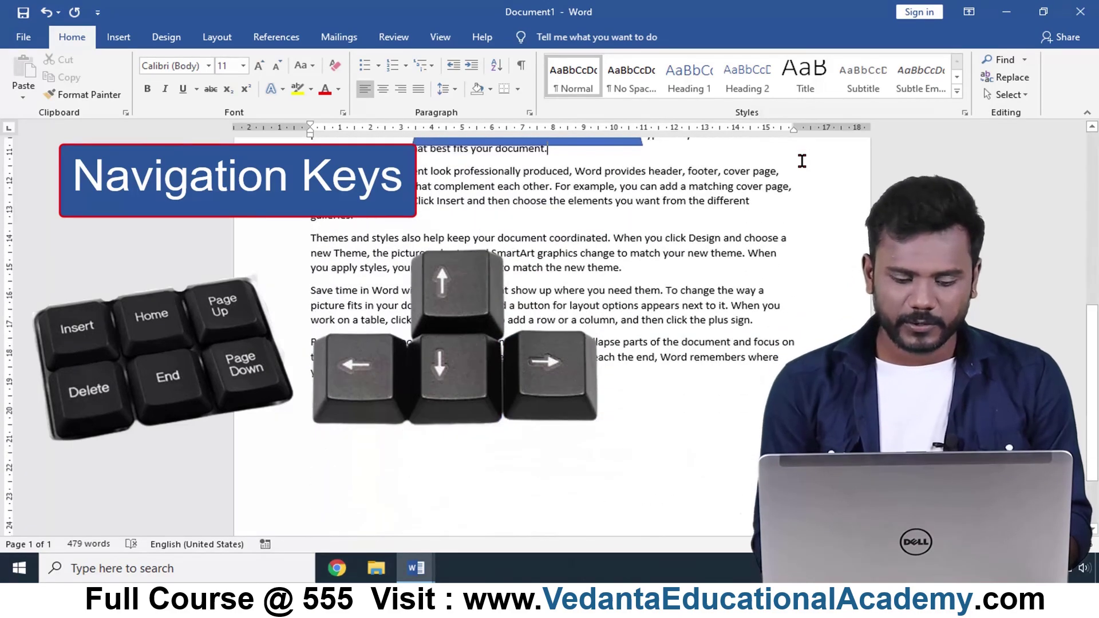
key(Page_Up)
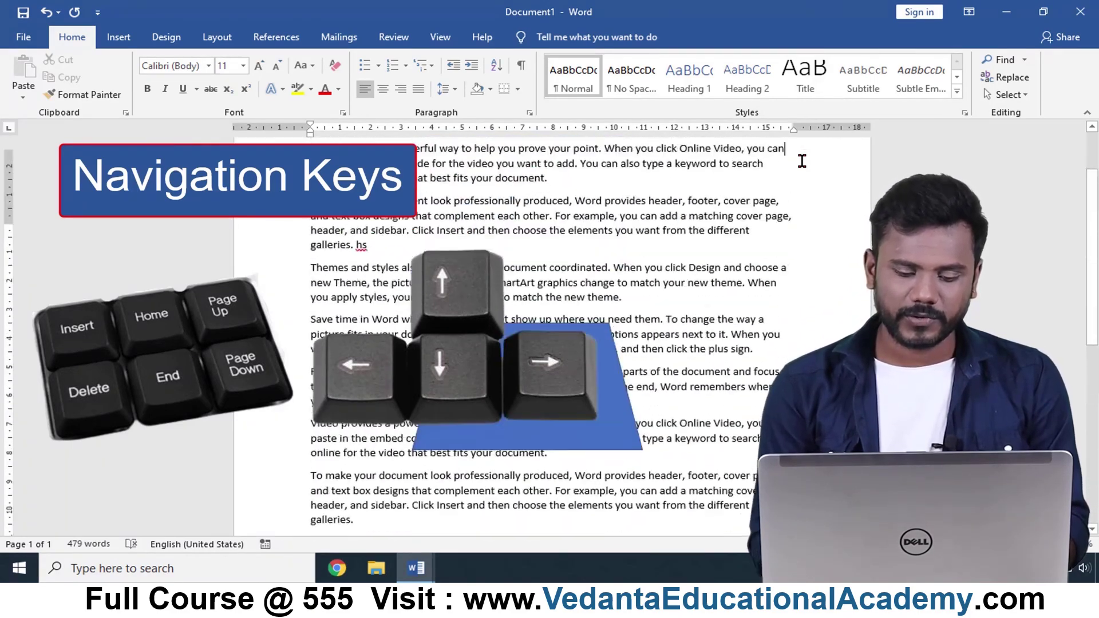